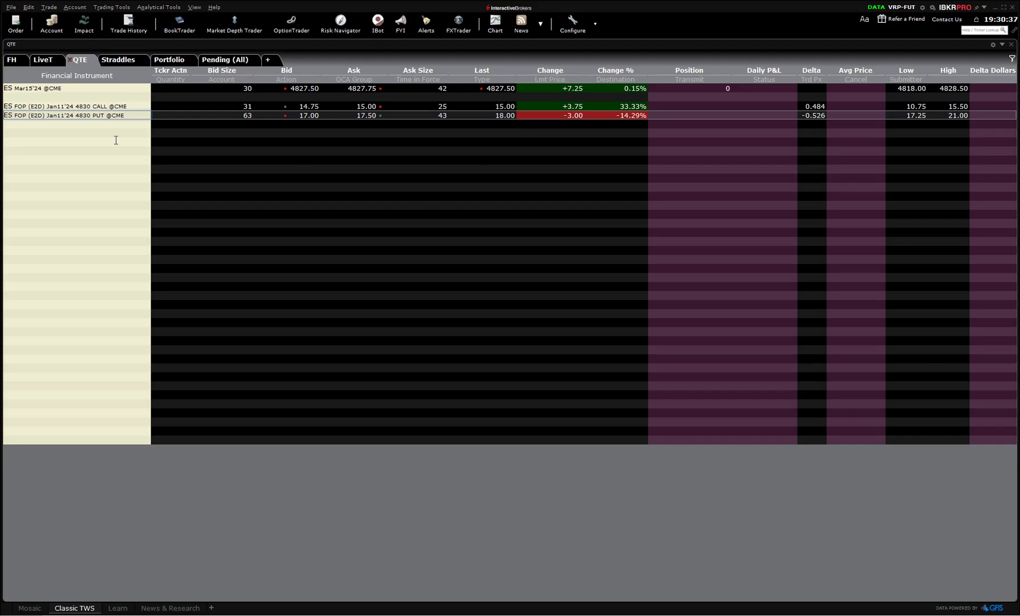
- Check the ES call row's actions, then select an empty watchlist row for a new entry
right_click(61, 109)
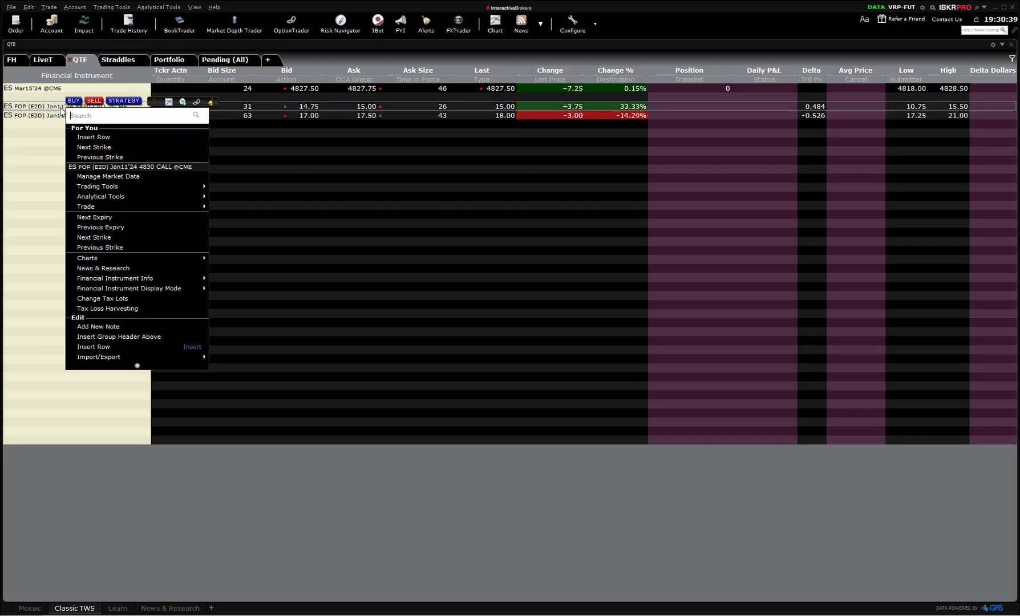
key(Escape)
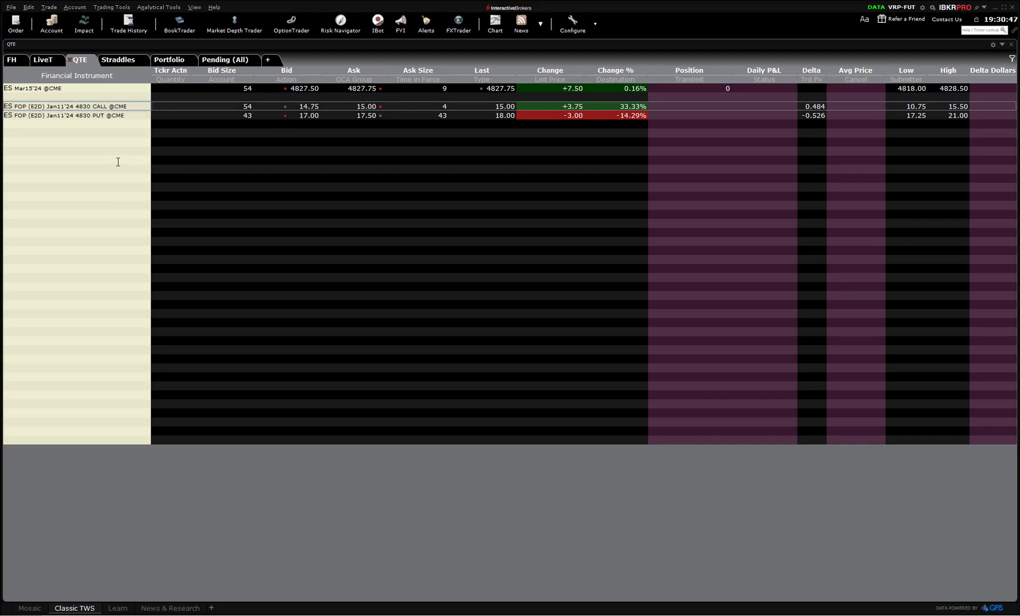
click(32, 152)
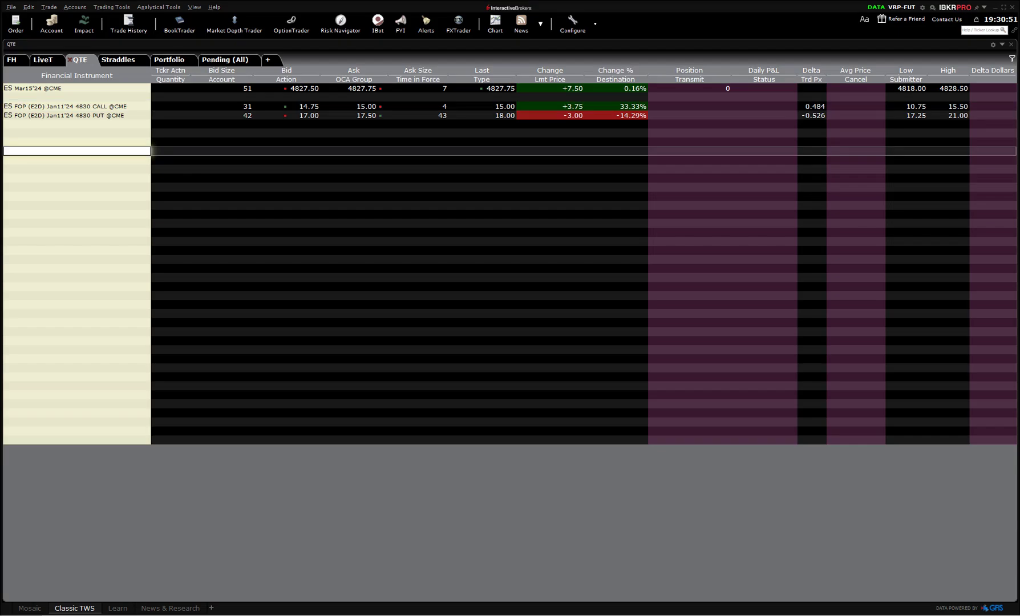
- Bring the CQG P027 SPY daily candlestick chart with its RSI panel to the front
mouse_move(631, 613)
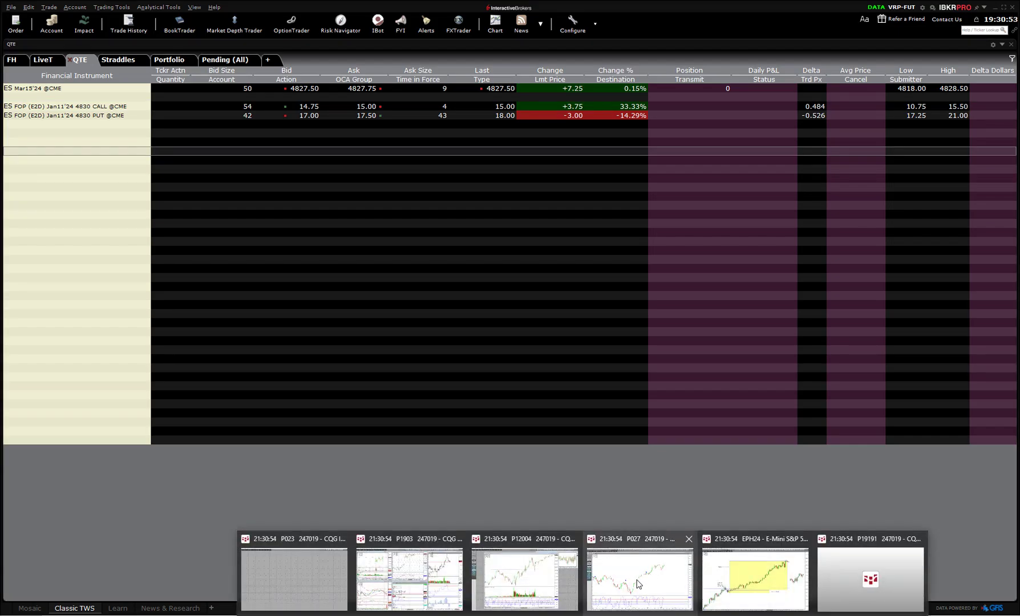
mouse_move(638, 584)
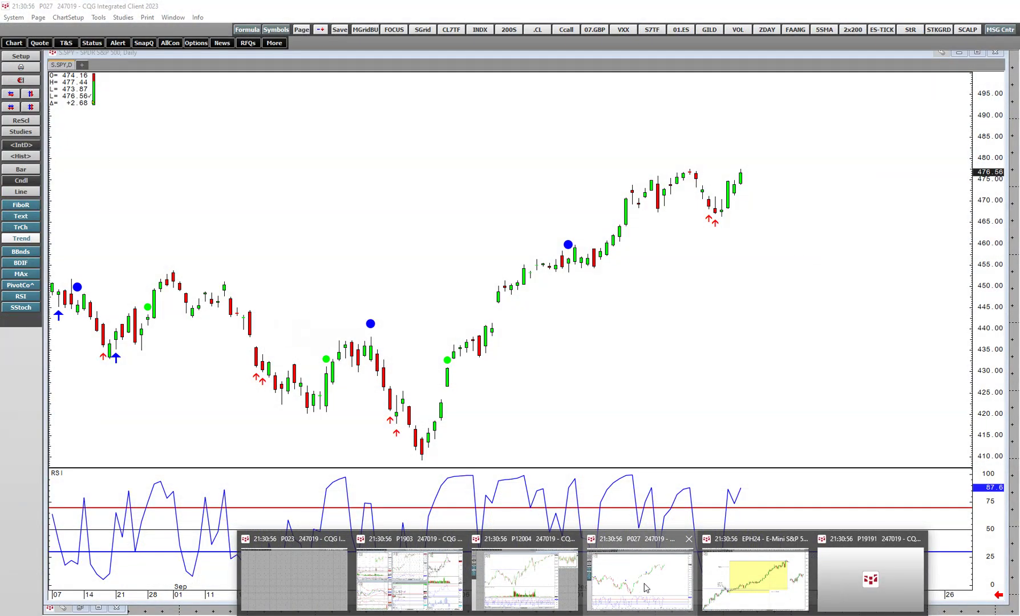
click(644, 587)
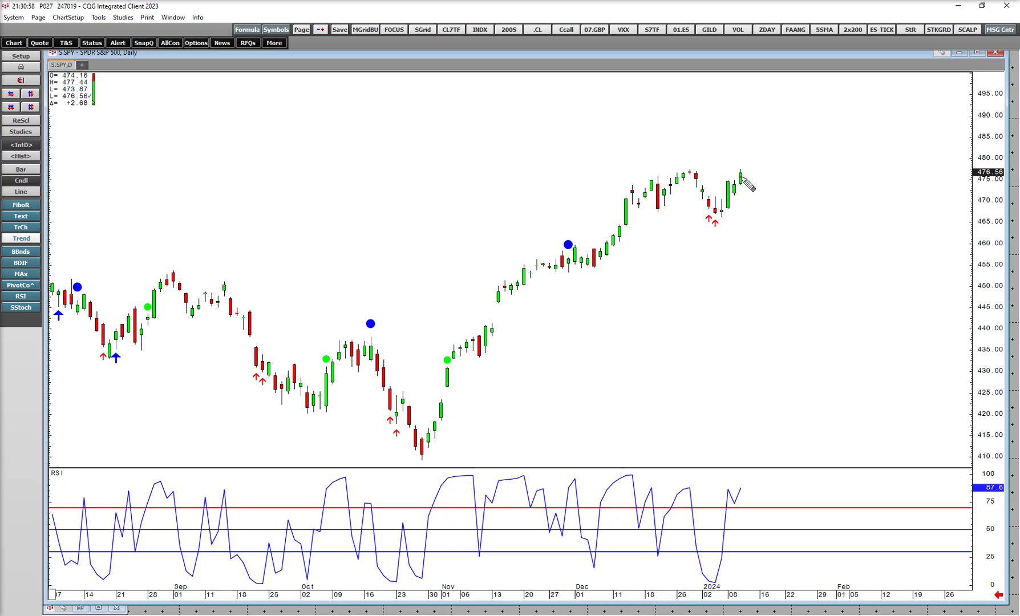
mouse_move(742, 176)
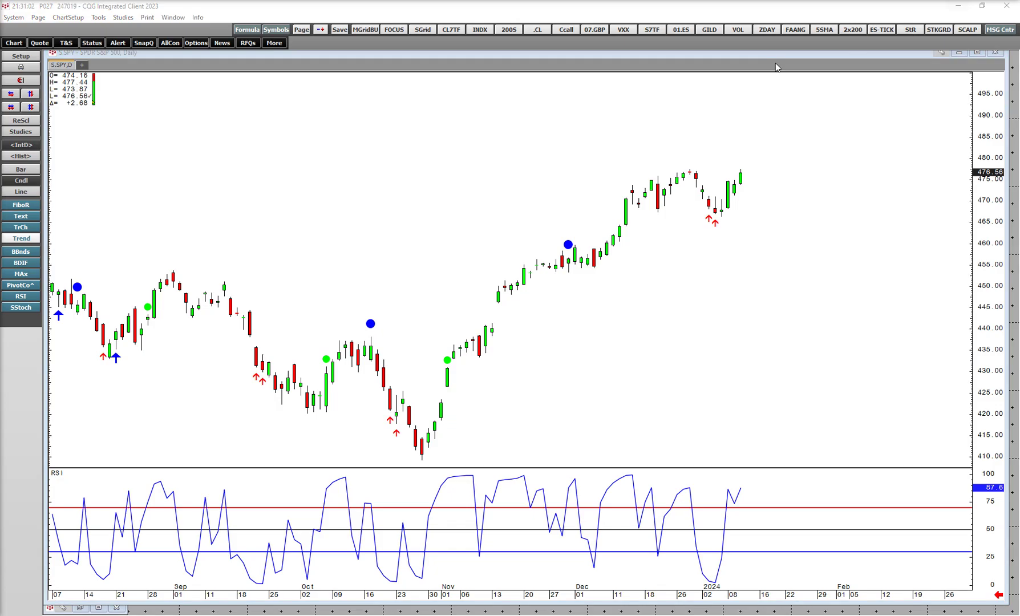
- Minimize CQG, enter SPY in the watchlist and open its Jan 11 '24 option chain
click(958, 6)
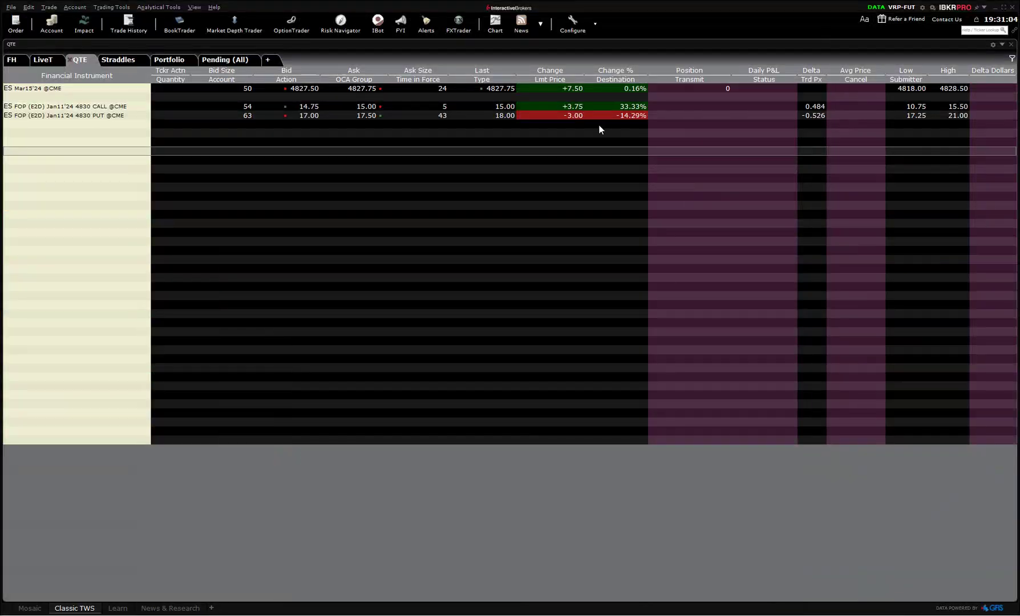
text(spy)
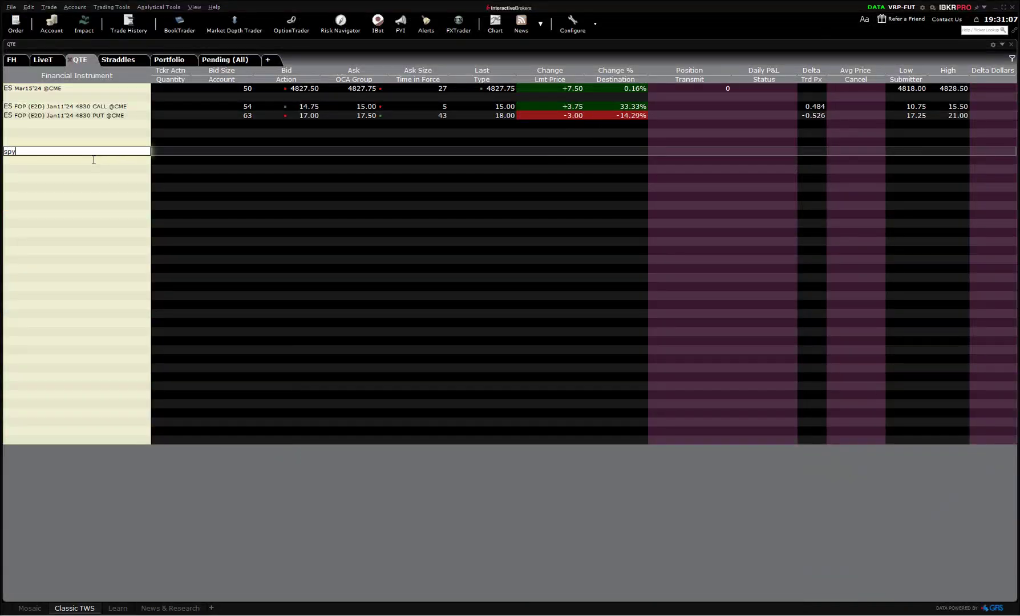
key(Escape)
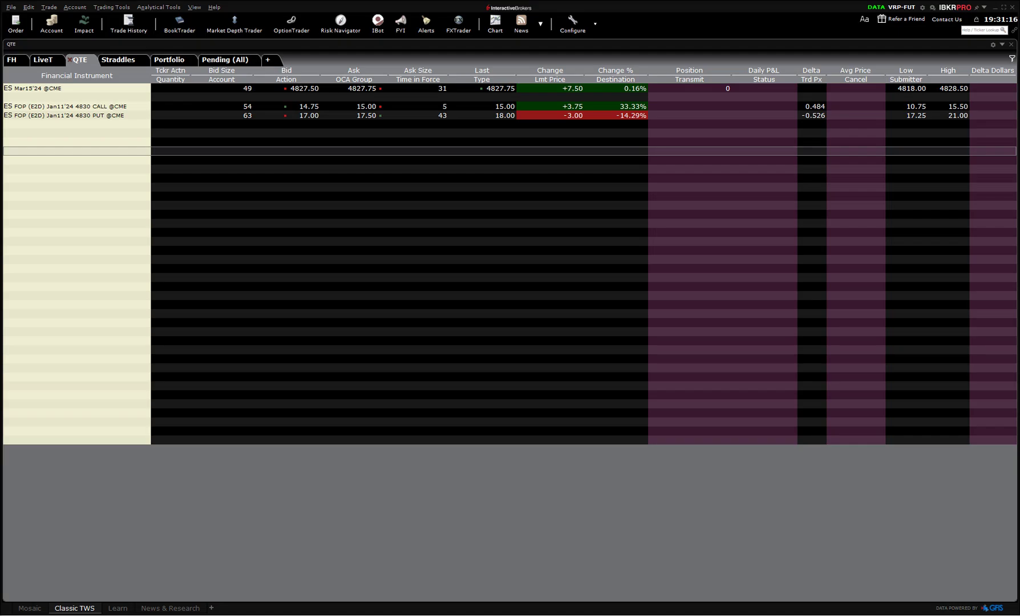
key(Return)
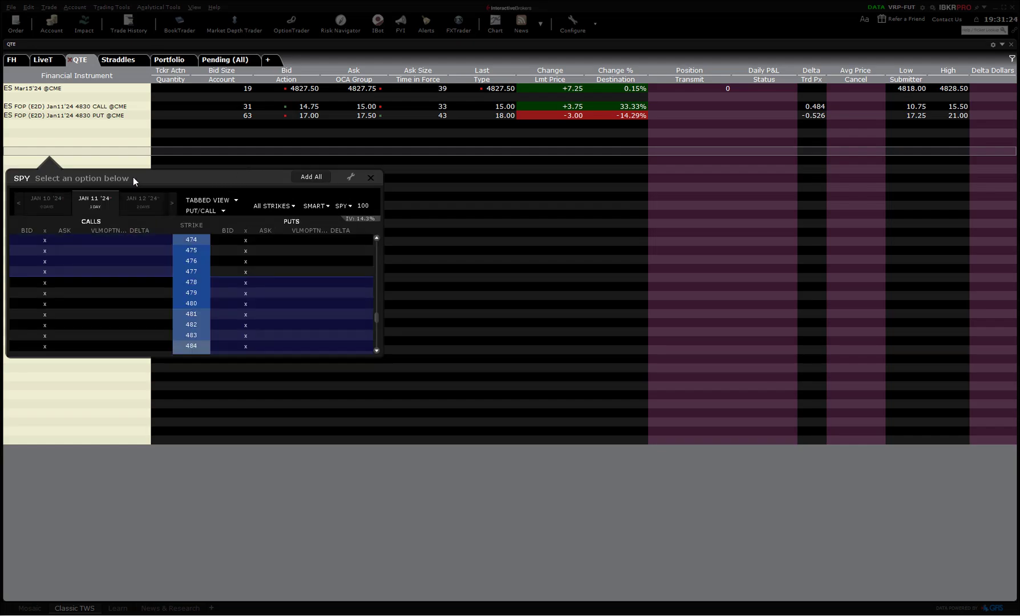
- Add the SPY Jan 11 '24 476 and 477 calls and puts, then close the chooser
click(38, 202)
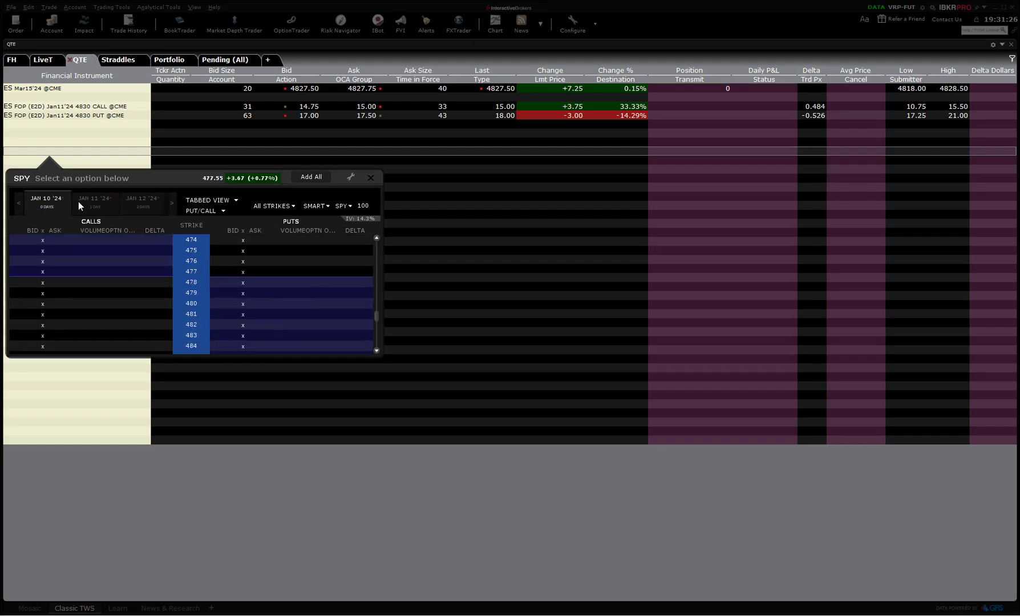
click(94, 201)
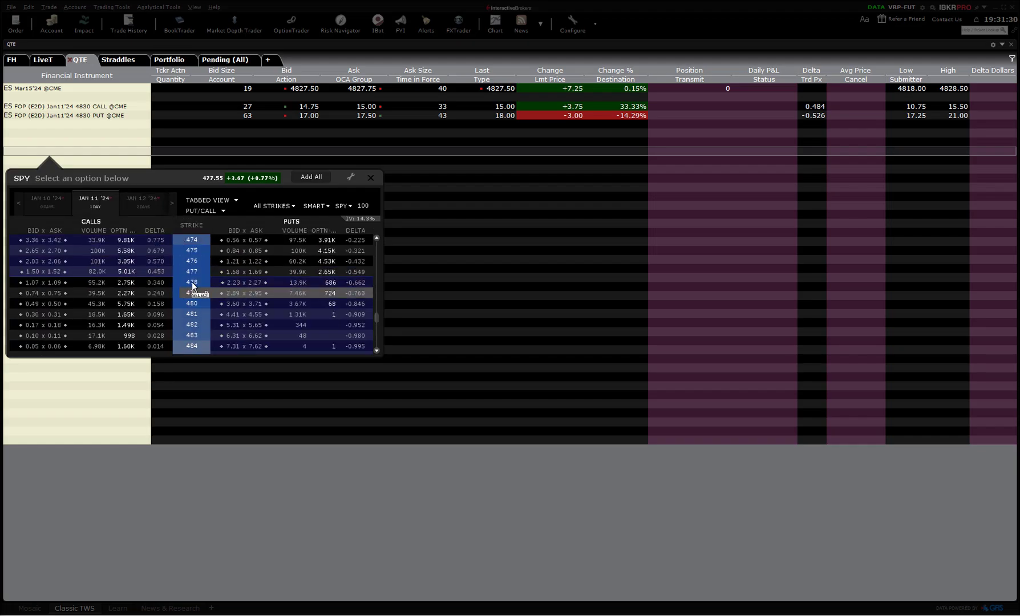
click(127, 262)
click(230, 272)
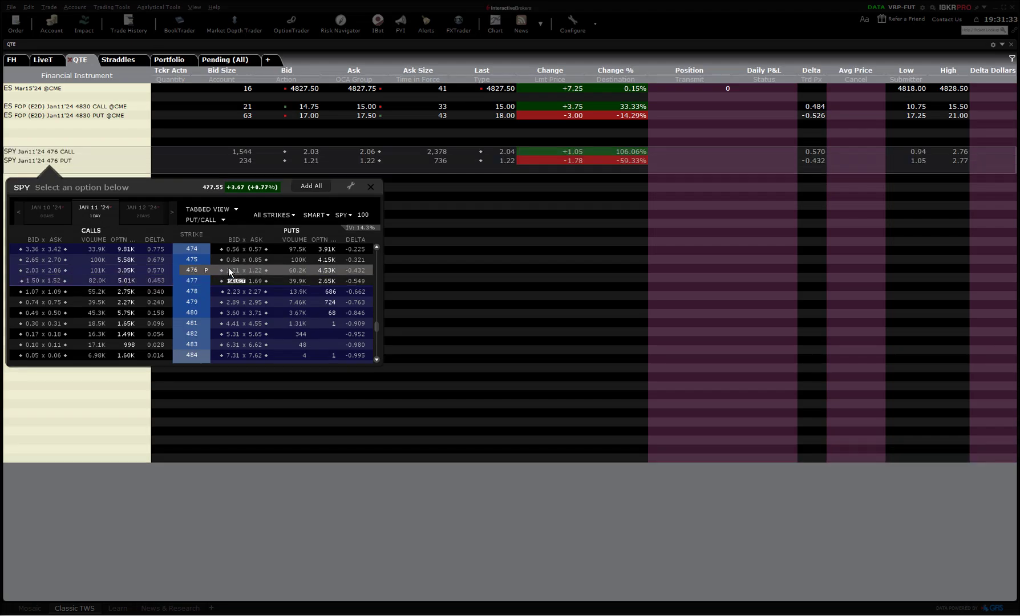
click(109, 283)
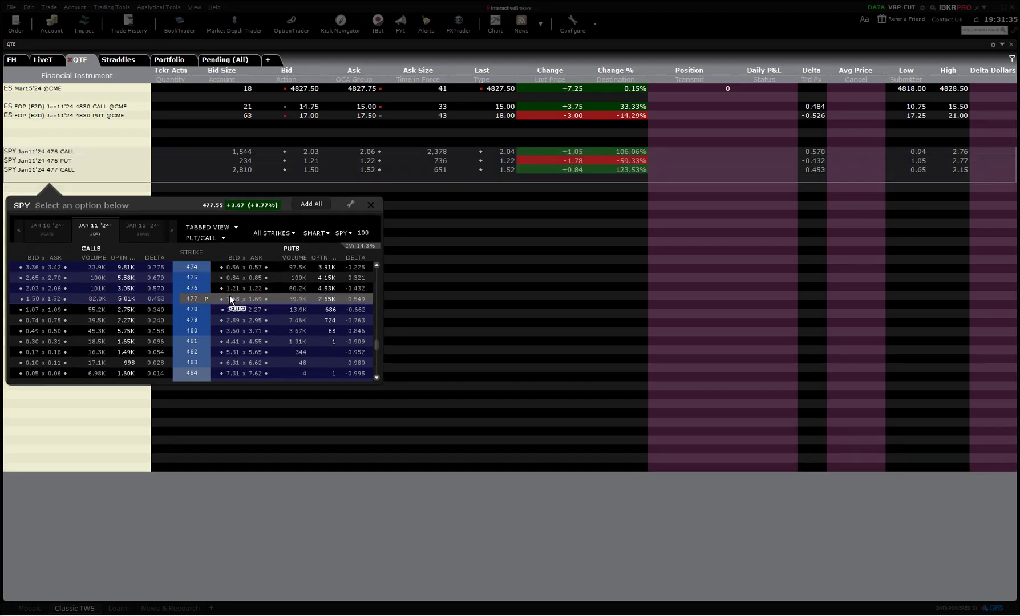
click(230, 300)
click(371, 216)
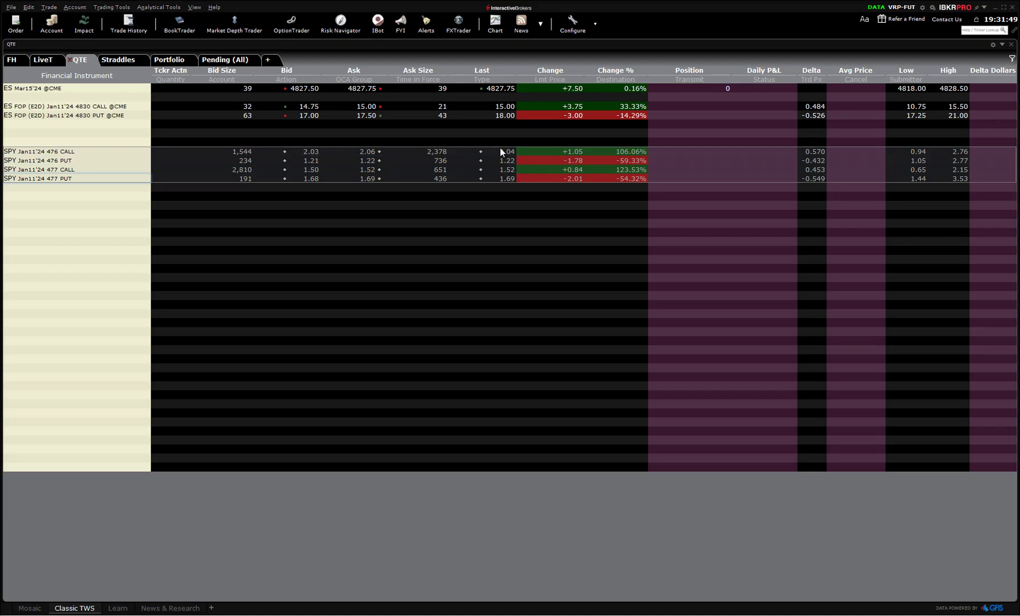
- Review the 476/477 call and put quotes and clear the selection from the SPY option rows
mouse_move(511, 158)
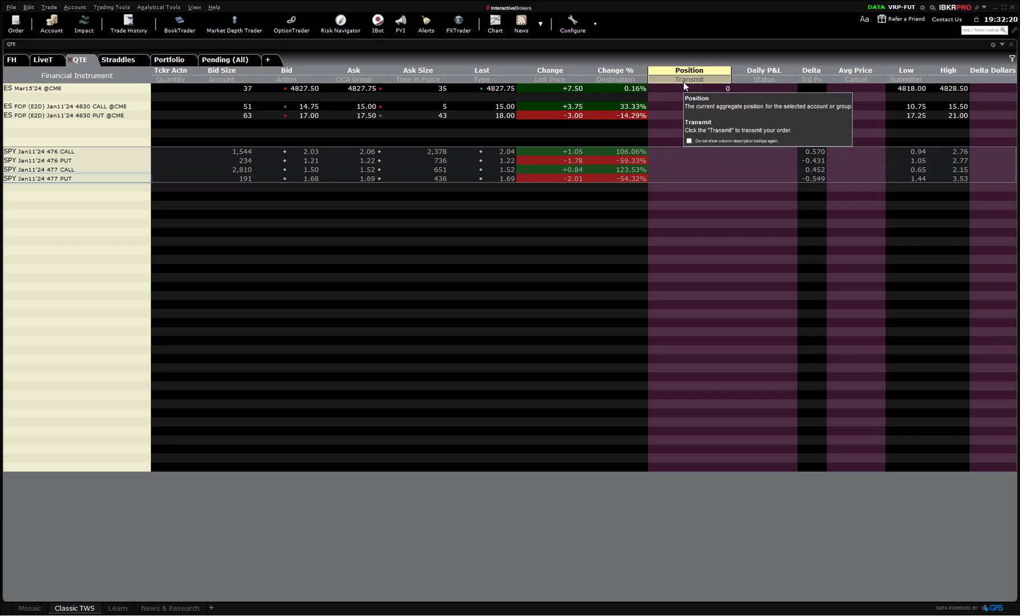
mouse_move(684, 82)
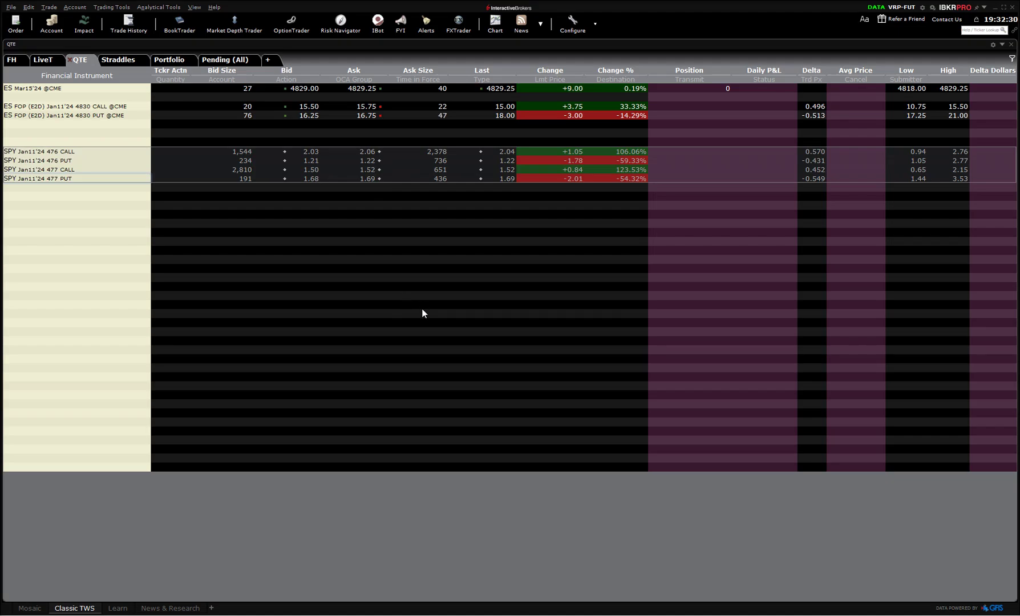
click(321, 204)
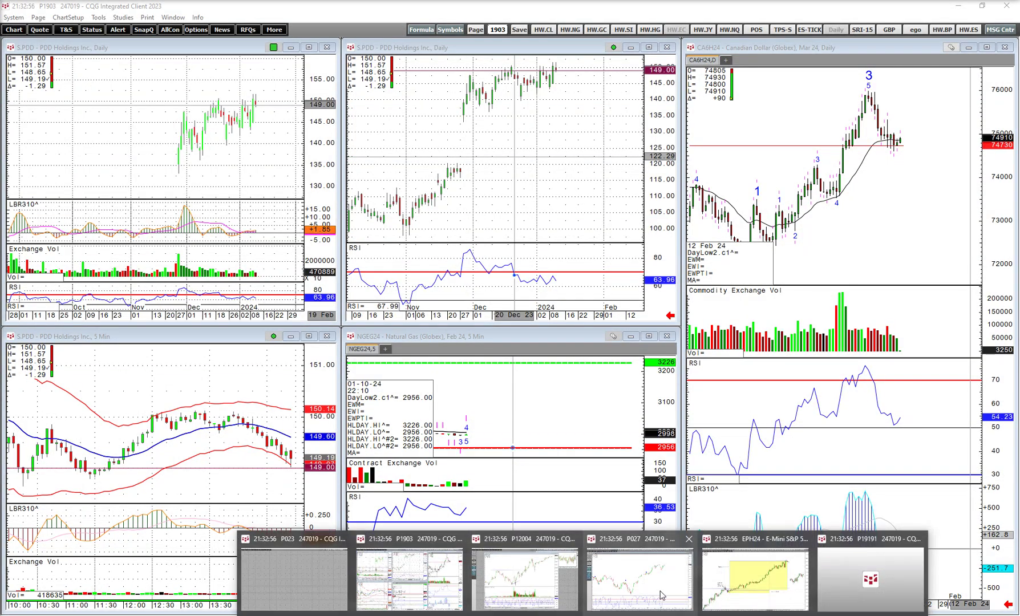
- Bring up the SPY daily chart and draw the upper range line at 479.78
click(660, 595)
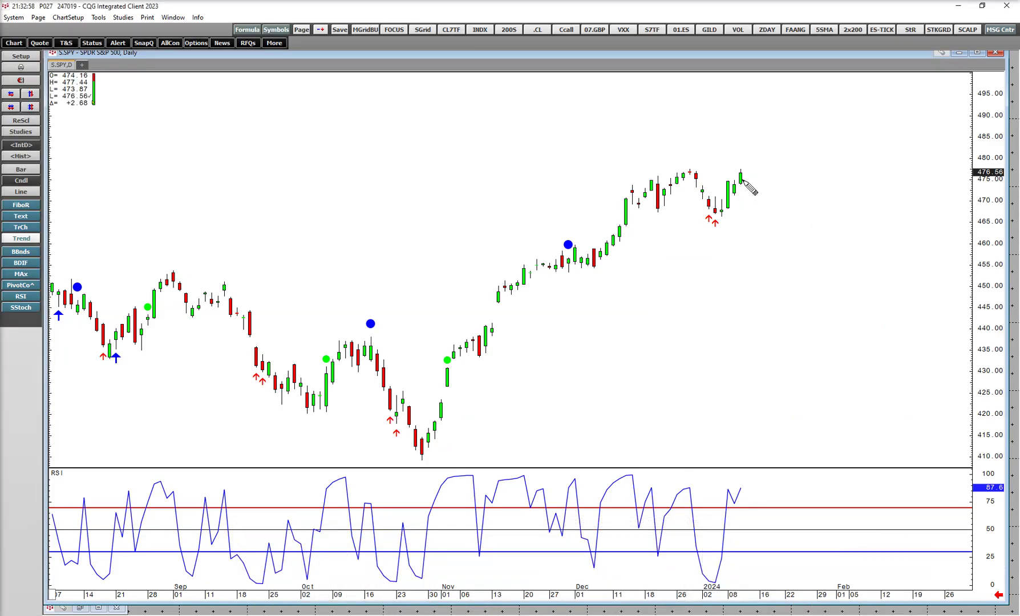
mouse_move(741, 175)
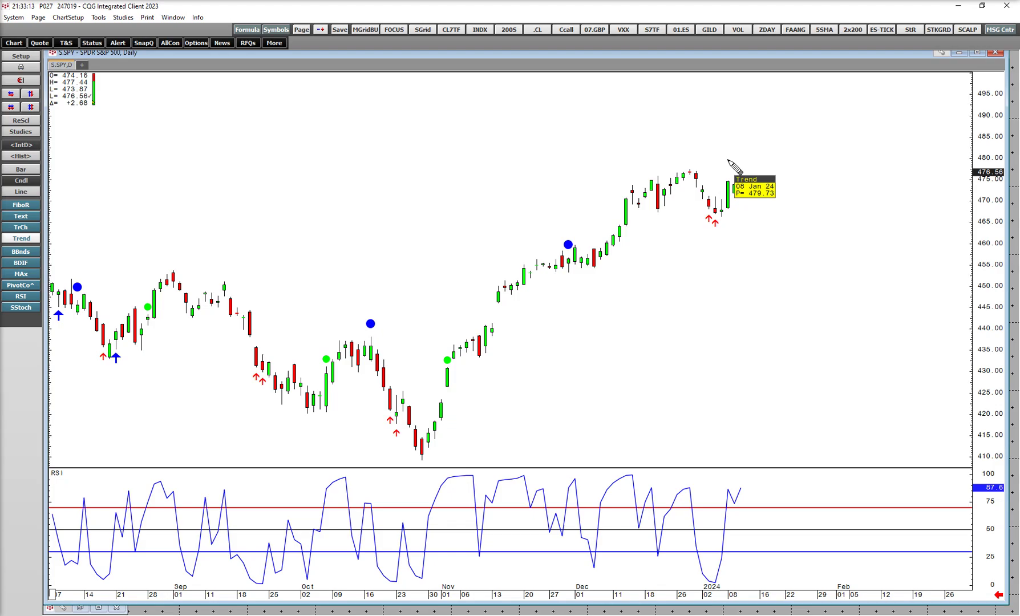
scroll(732, 171, up, 3)
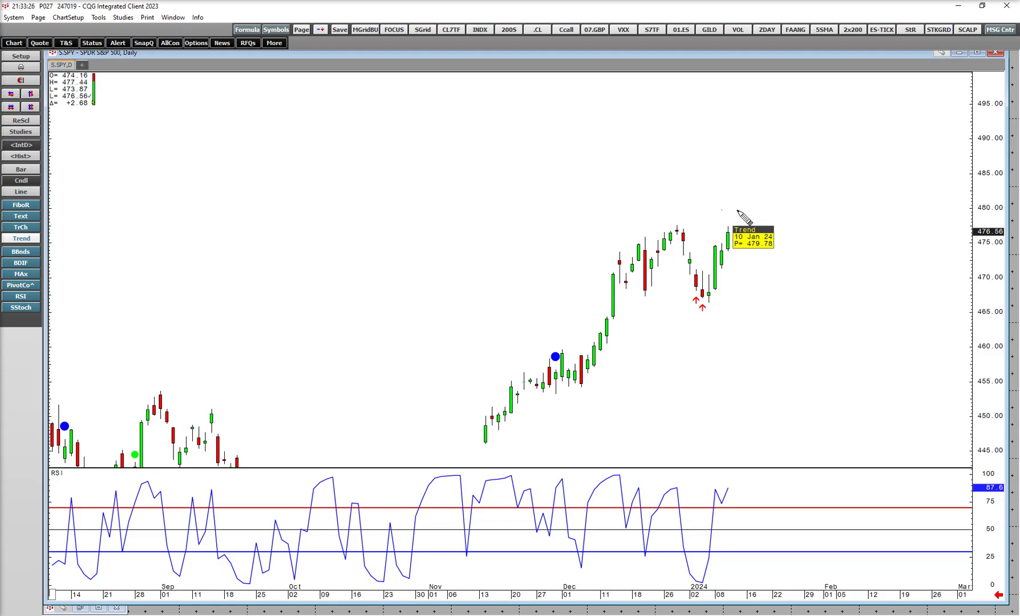
click(722, 211)
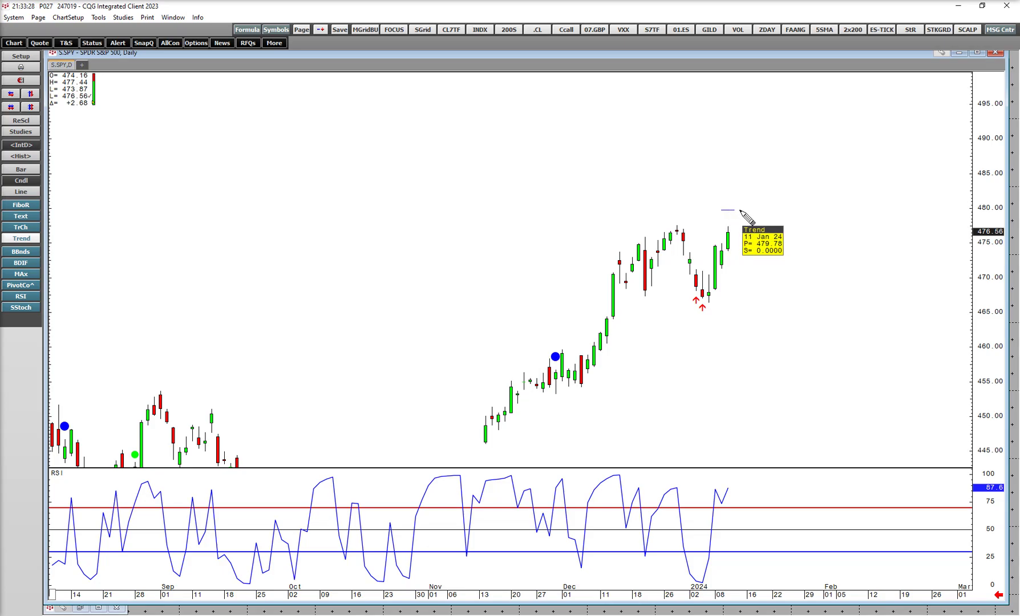
click(765, 211)
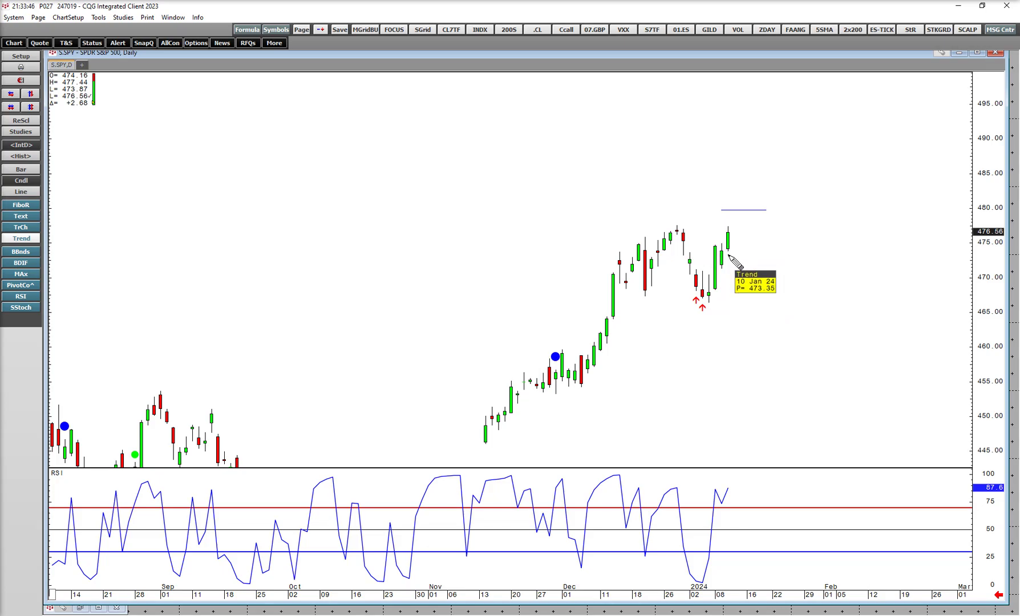
- Draw the lower range line near 473.35 and switch the chart to 5-minute bars
drag(728, 256, 766, 255)
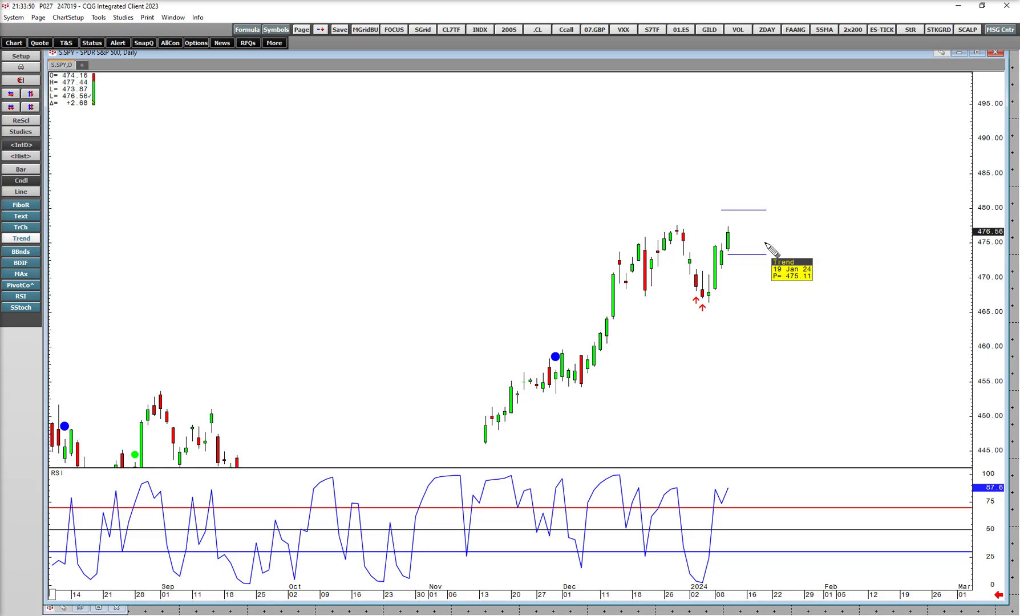
text(5)
key(Return)
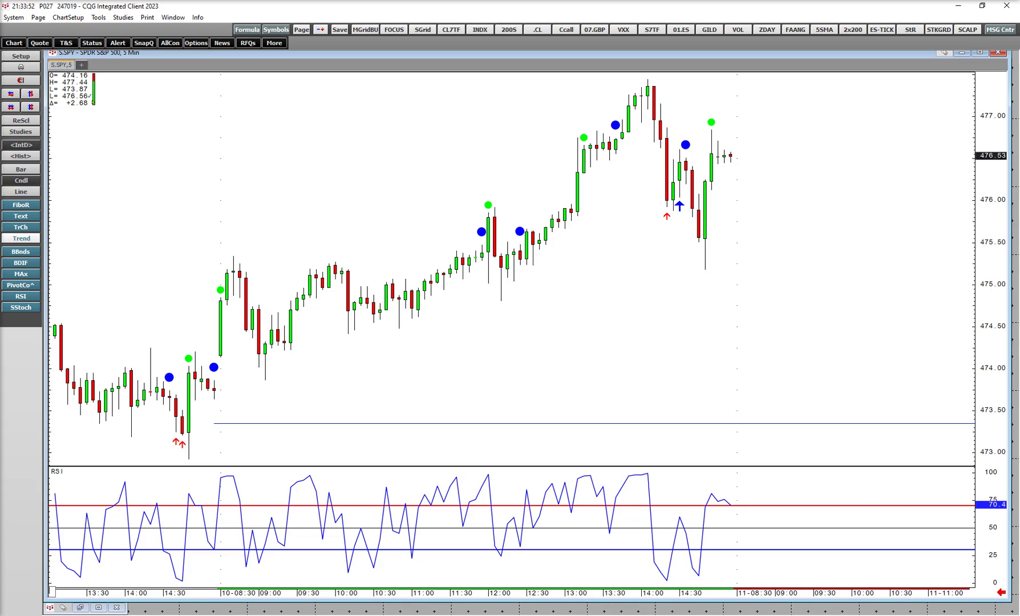
- Draw trend lines from the latest 5-minute bar up to 480 and down toward 473.35
scroll(622, 593, down, 5)
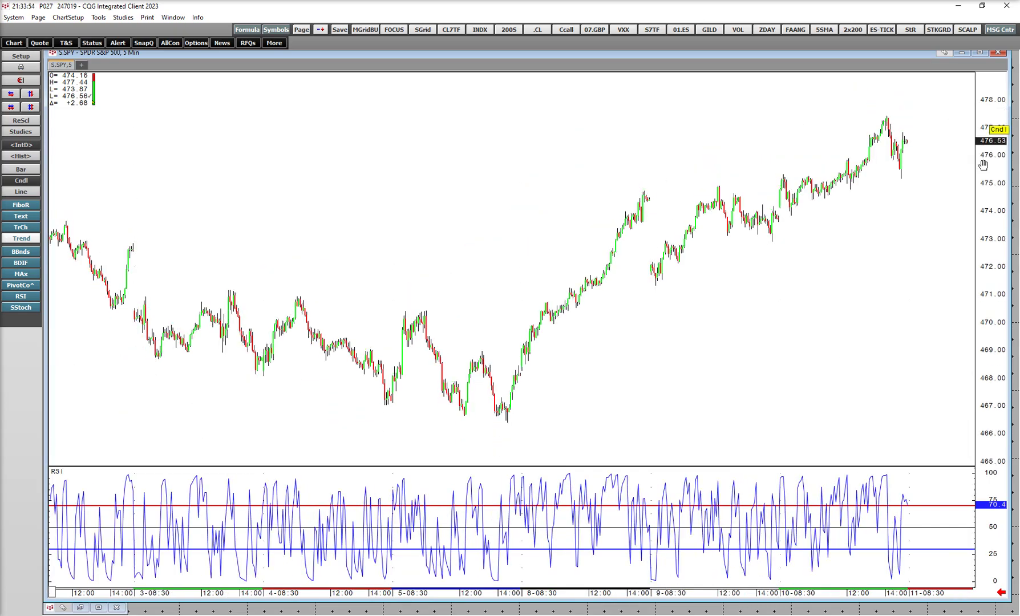
drag(807, 260, 603, 289)
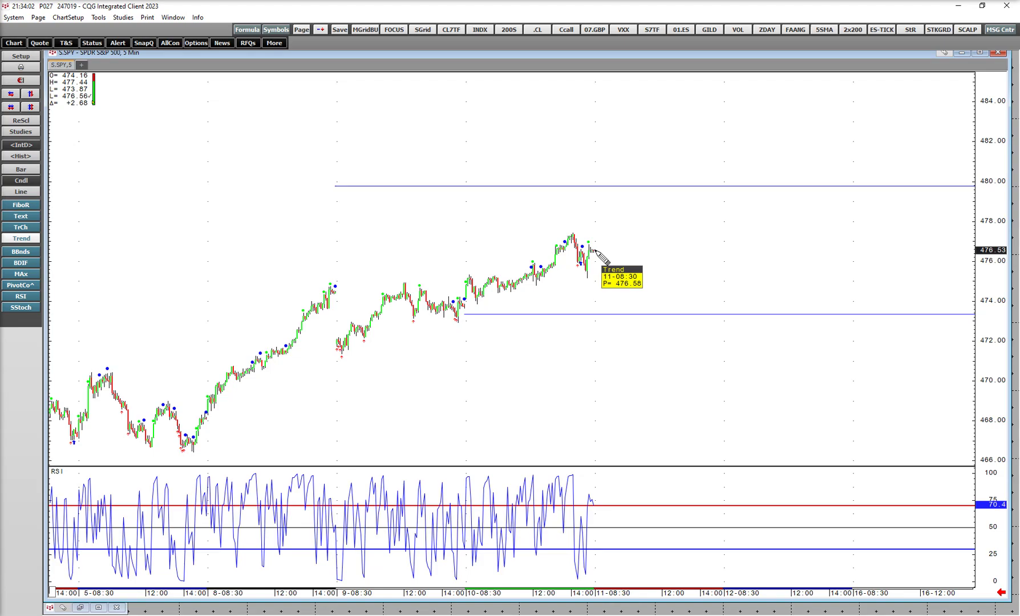
mouse_move(595, 250)
mouse_down()
mouse_move(660, 204)
mouse_move(631, 186)
mouse_up()
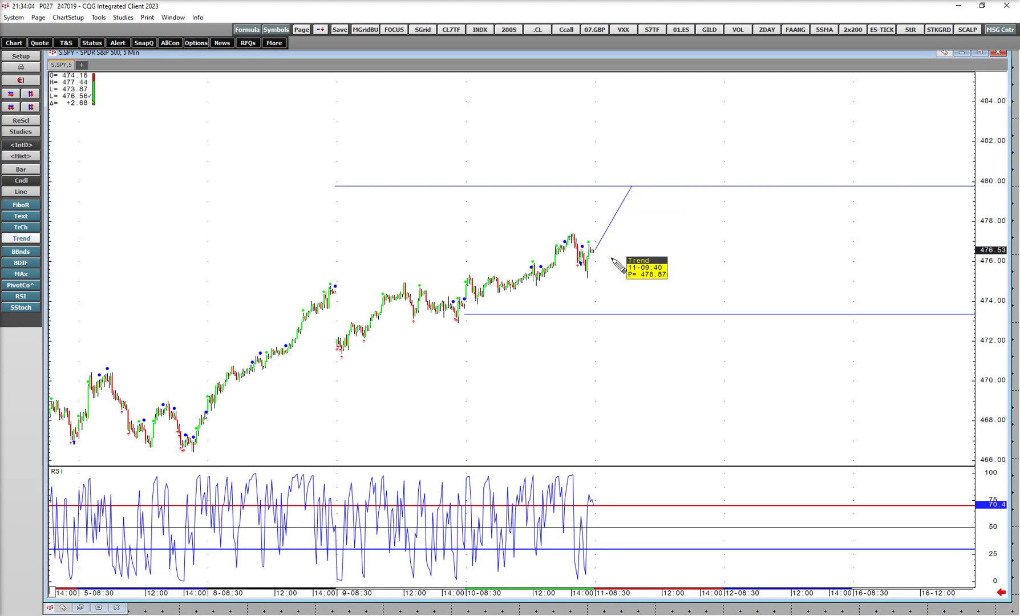
drag(596, 249, 637, 312)
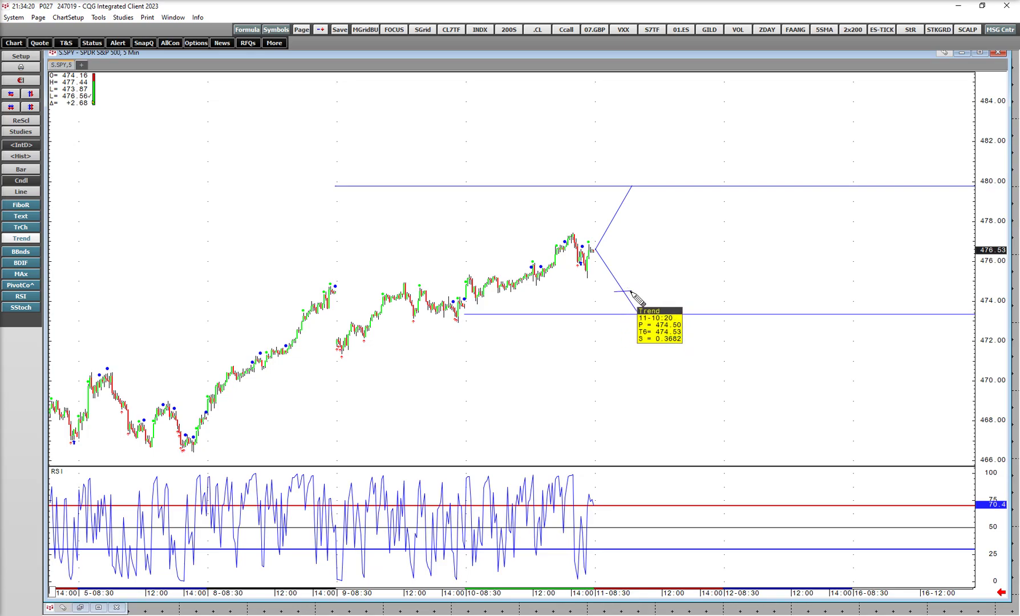
- Sketch crossbars and dashes on the breakdown path below 473.35 down to about 470
right_click(687, 188)
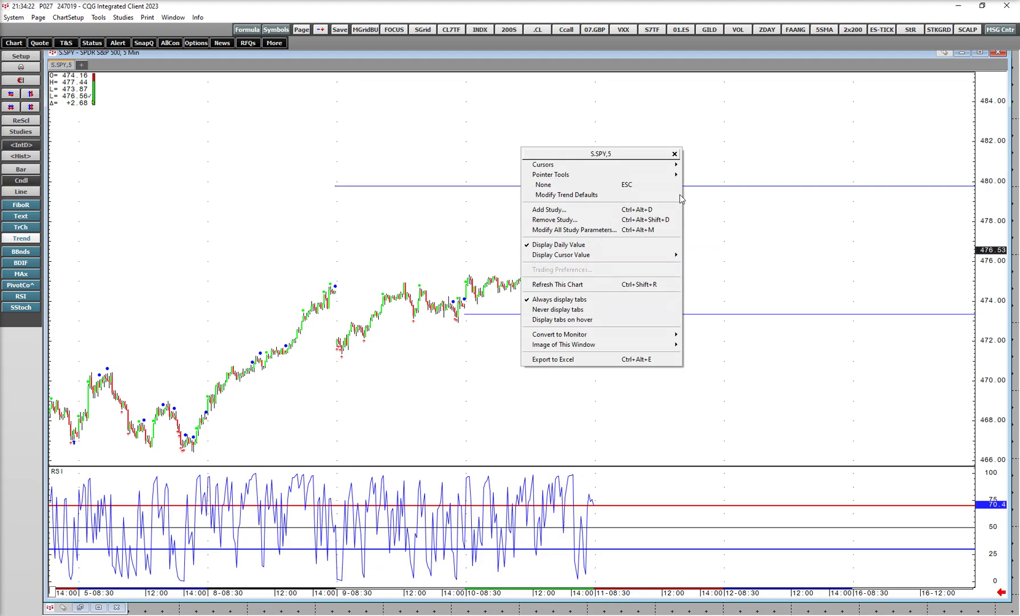
click(694, 234)
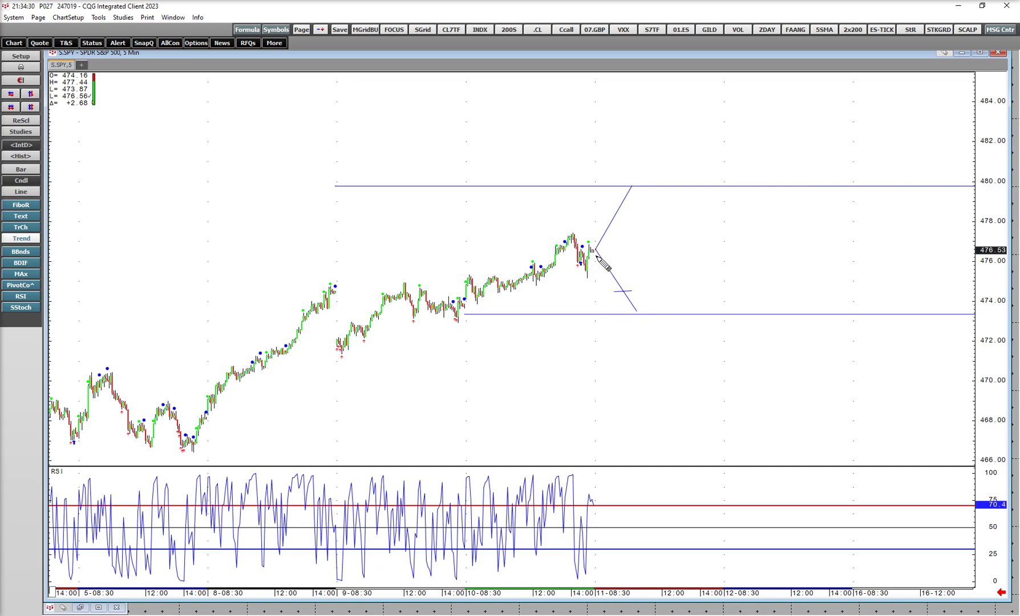
drag(607, 333, 624, 332)
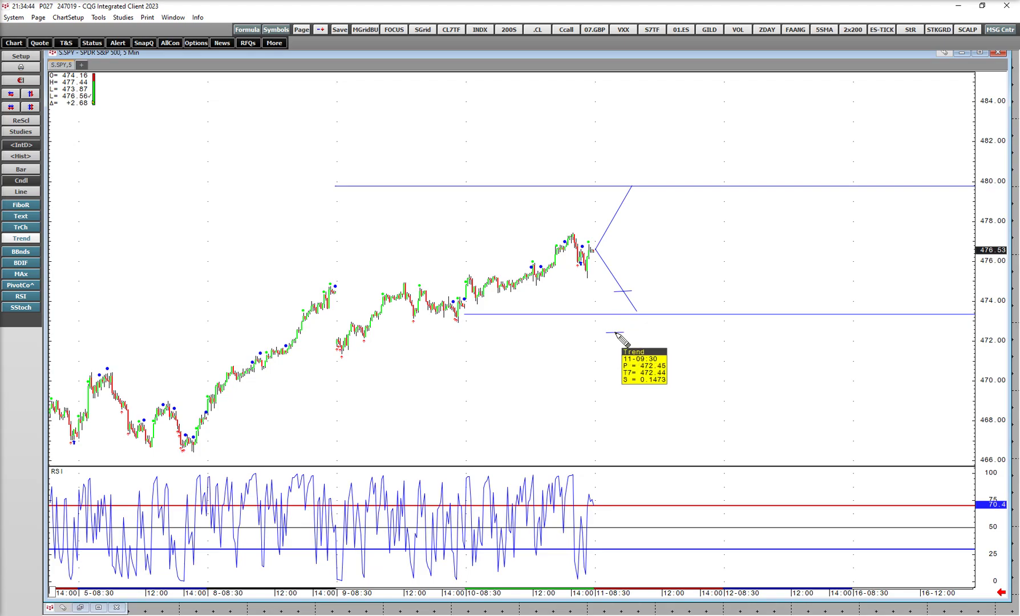
drag(614, 333, 622, 362)
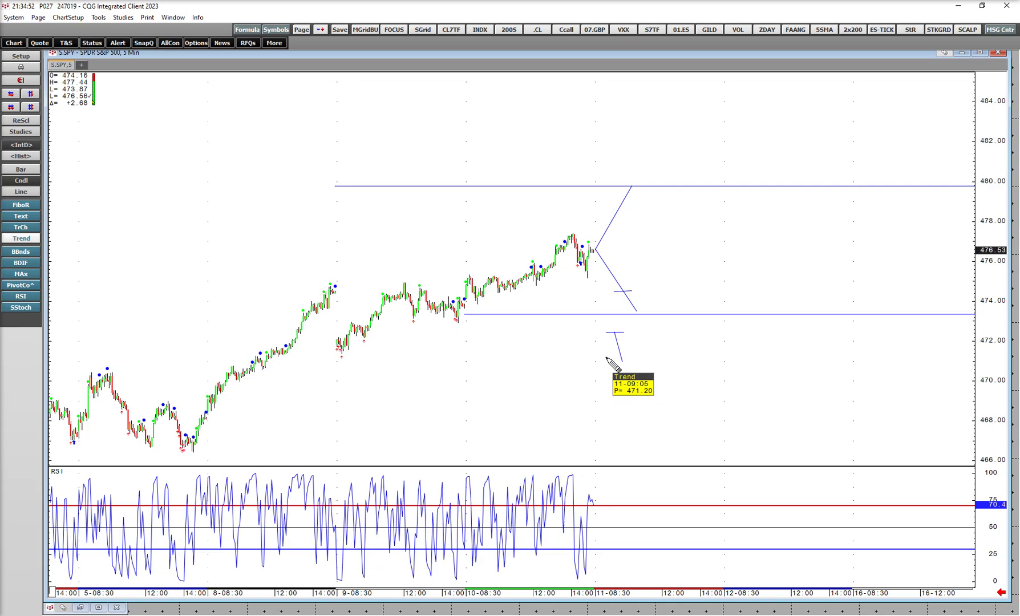
mouse_move(607, 358)
mouse_down()
mouse_move(651, 357)
mouse_move(636, 393)
mouse_up()
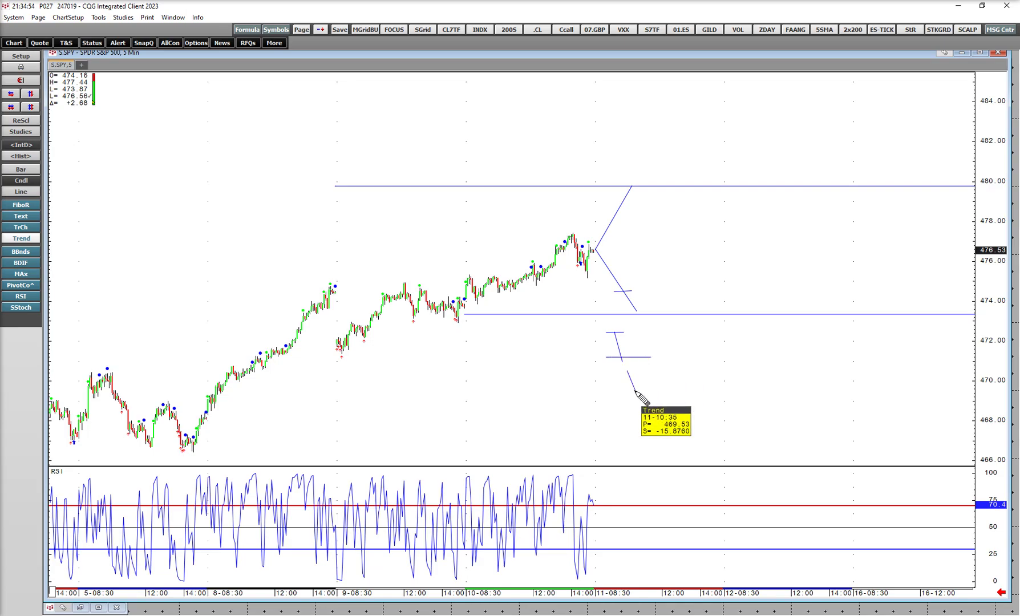
right_click(635, 391)
key(Escape)
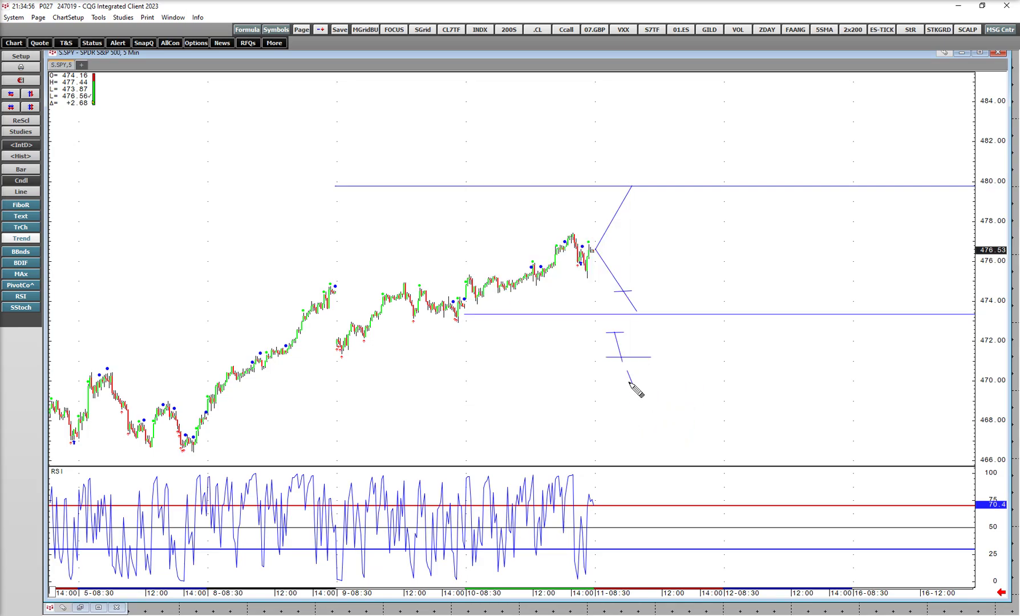
click(635, 391)
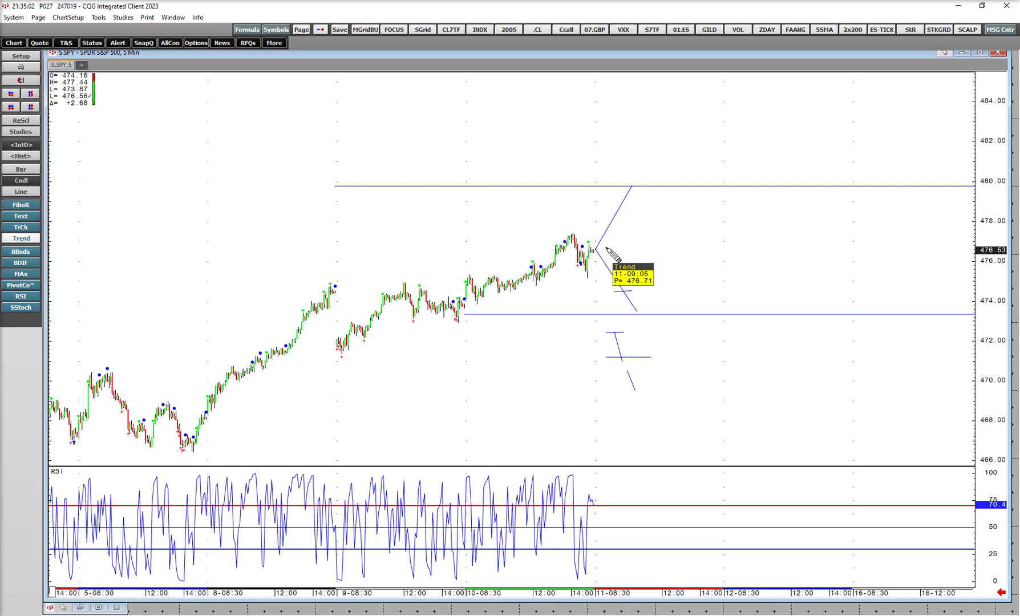
- Draw a flat line near 476.5 from the latest bar and extend the breakdown dashes to 469
drag(605, 247, 685, 246)
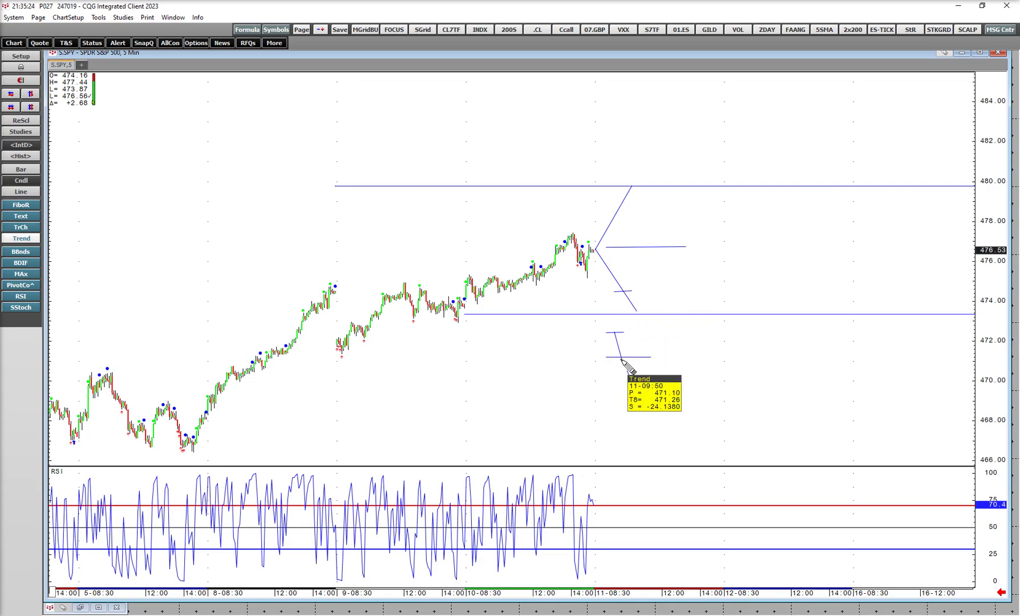
drag(627, 371, 634, 389)
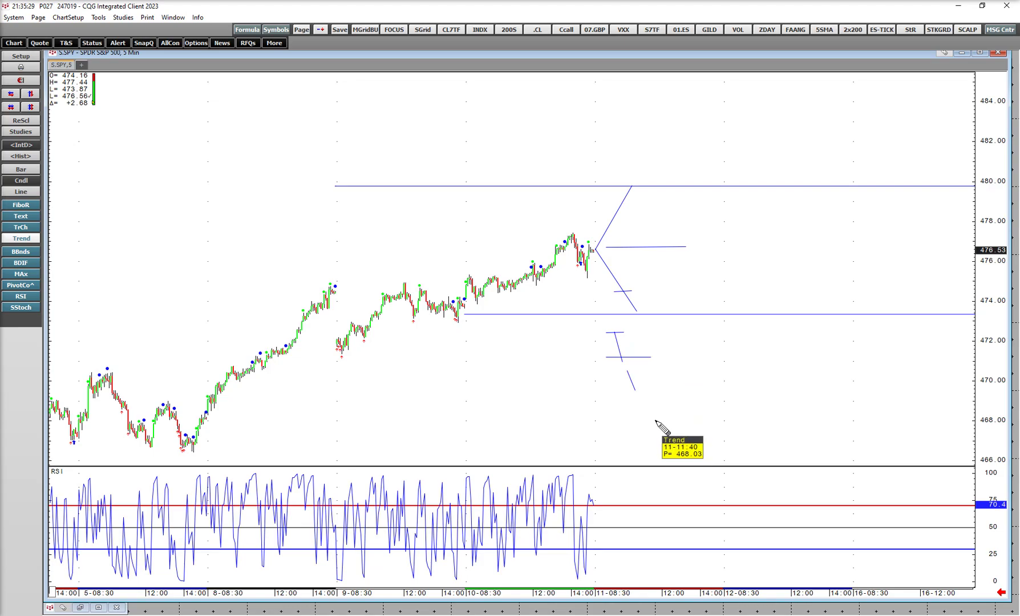
mouse_move(628, 399)
mouse_down()
mouse_move(656, 397)
mouse_move(653, 419)
mouse_up()
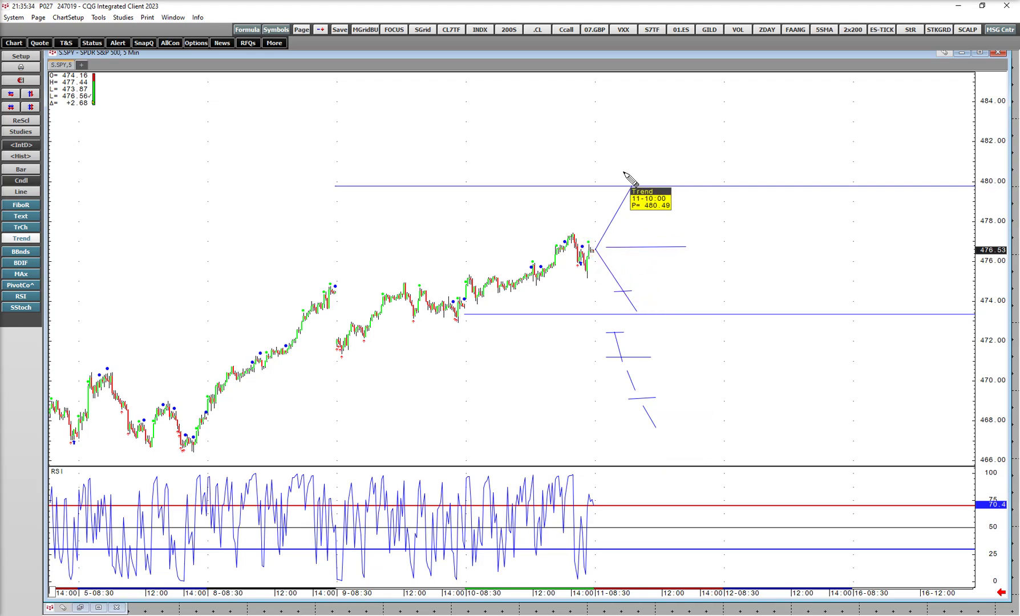
- Draw dashed segments continuing the breakout path from the 480 line up toward 482
scroll(623, 172, up, 1)
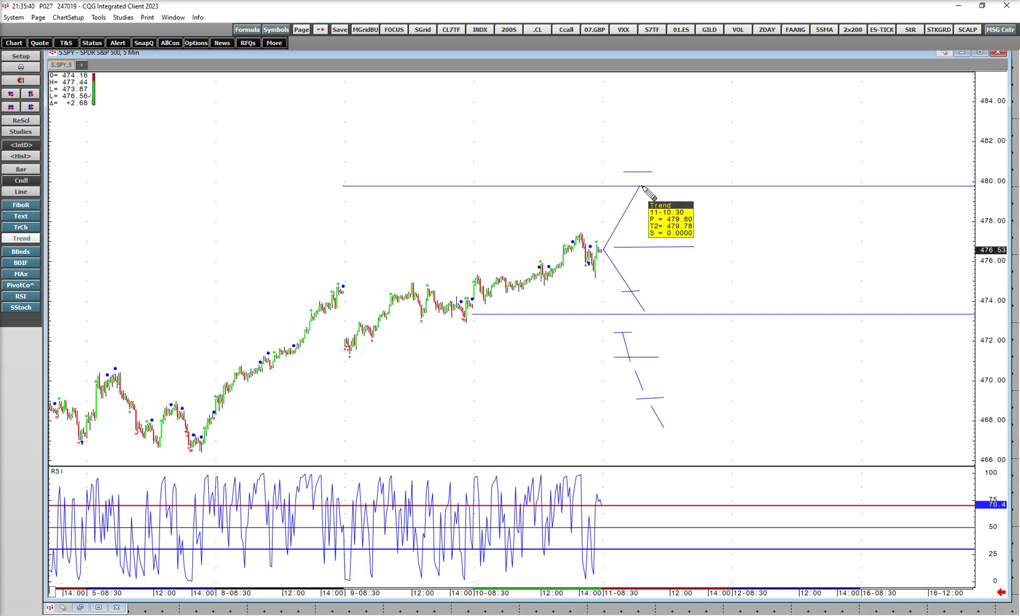
click(641, 186)
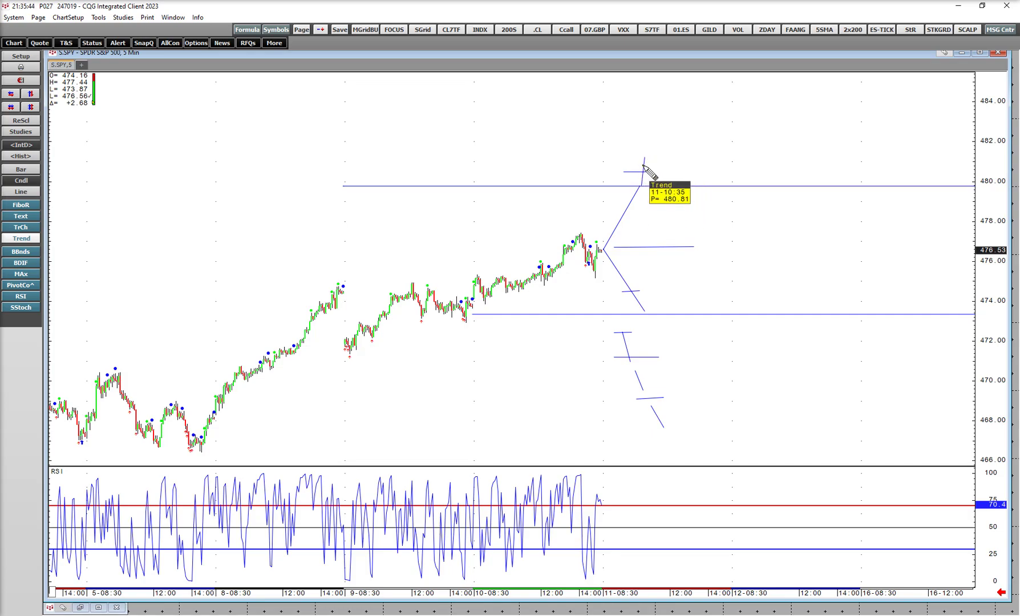
click(644, 164)
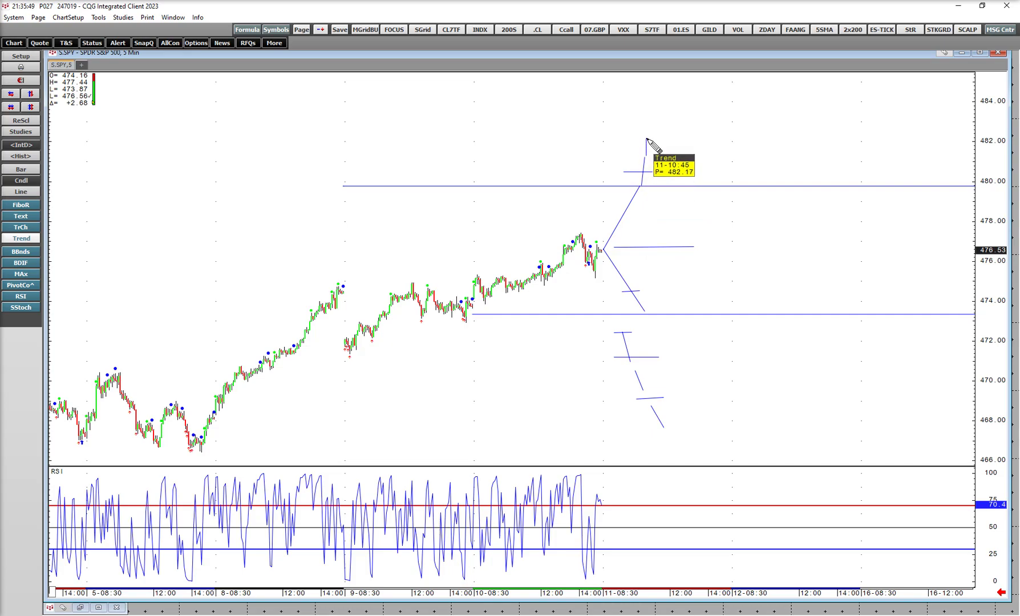
click(654, 118)
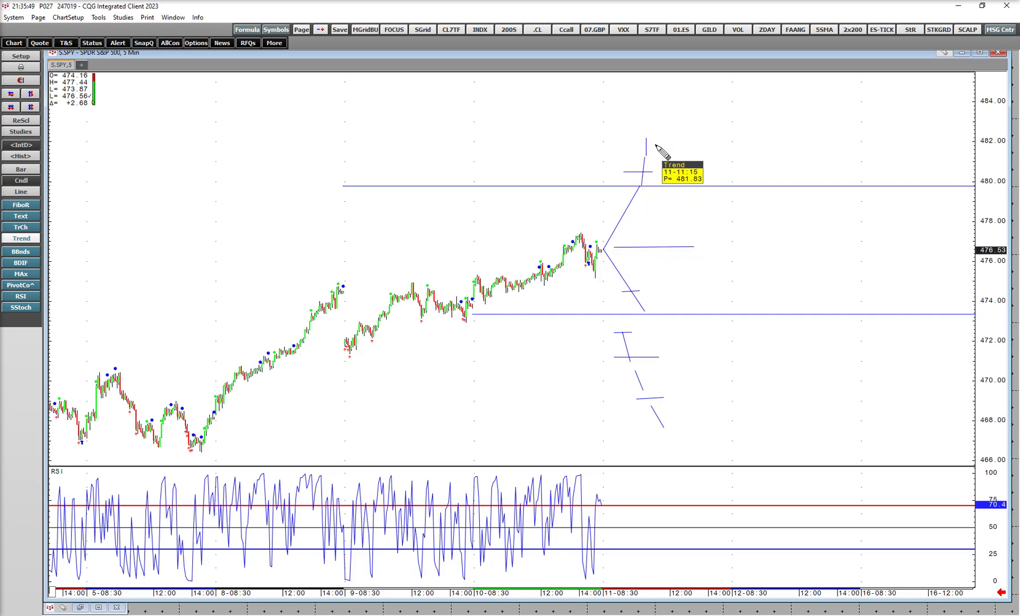
- Add a tick near 481, an arrowhead rising toward 484.5, and a short mark near 472
click(604, 251)
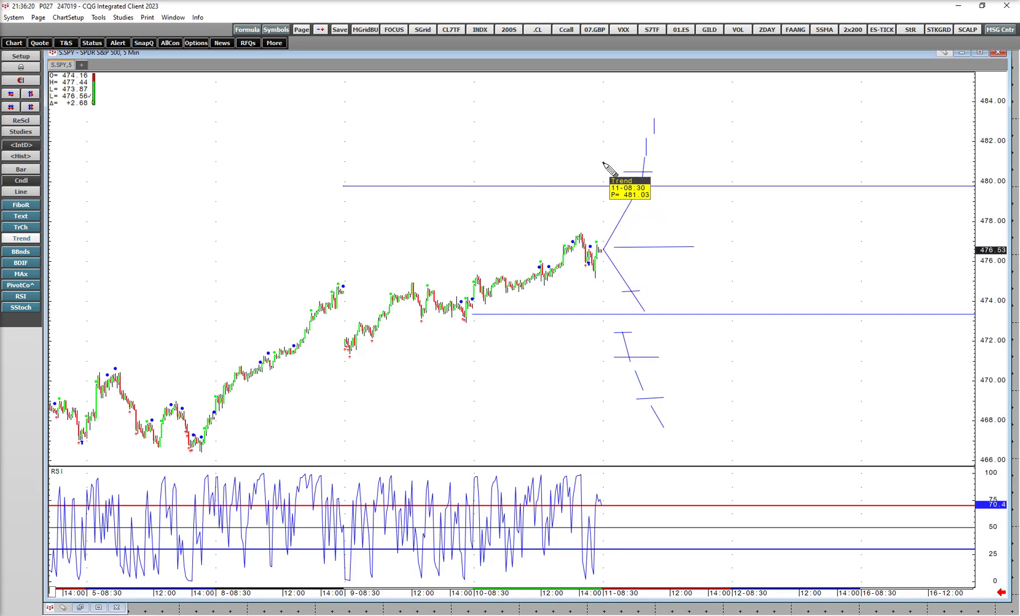
click(614, 165)
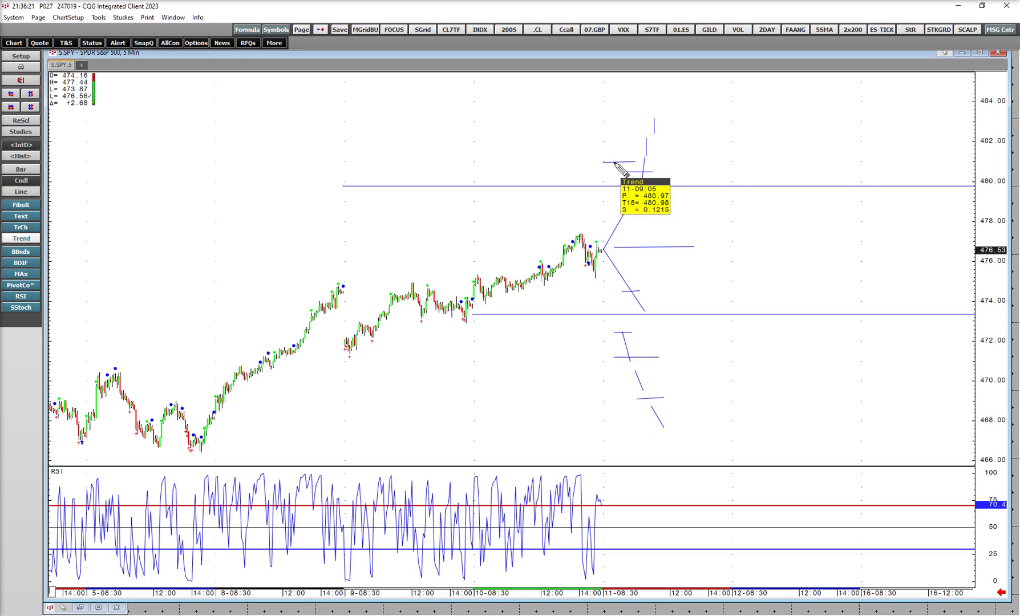
click(646, 93)
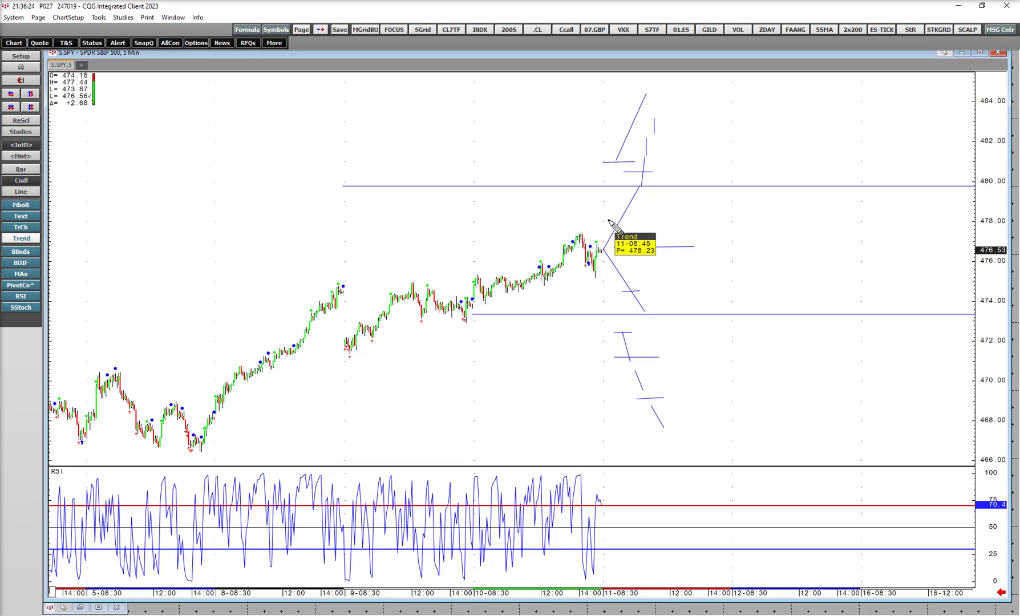
click(597, 340)
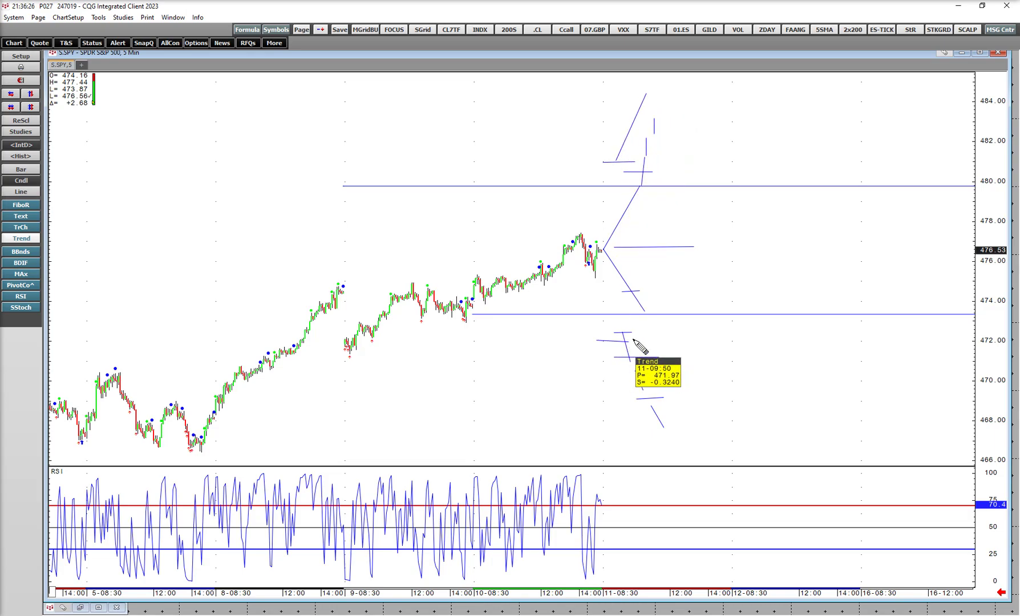
click(627, 337)
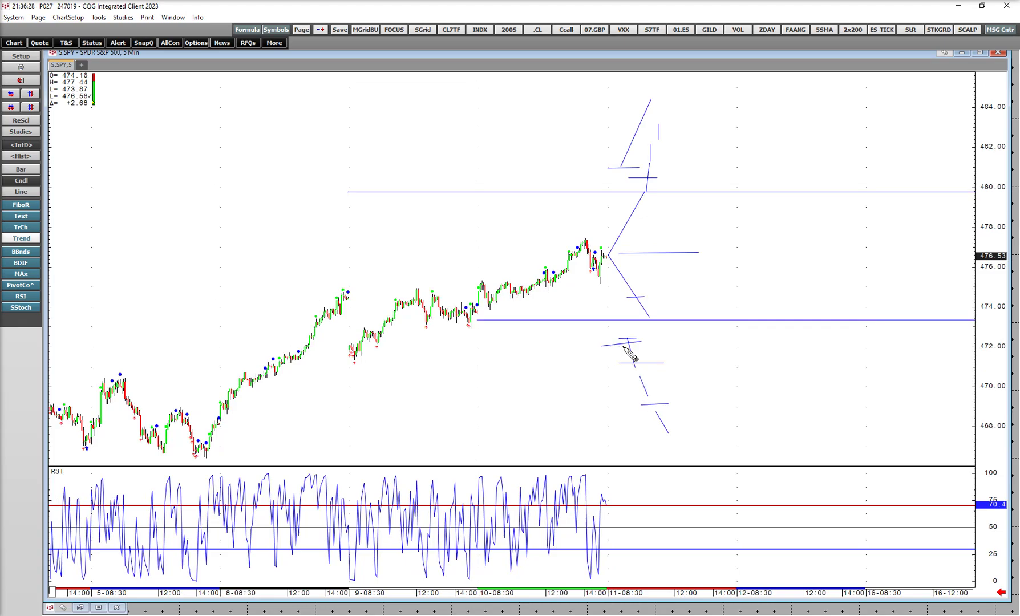
- Draw a reversal from near 480 down to 476.5 and a drop from the latest bar to the lower line
click(654, 198)
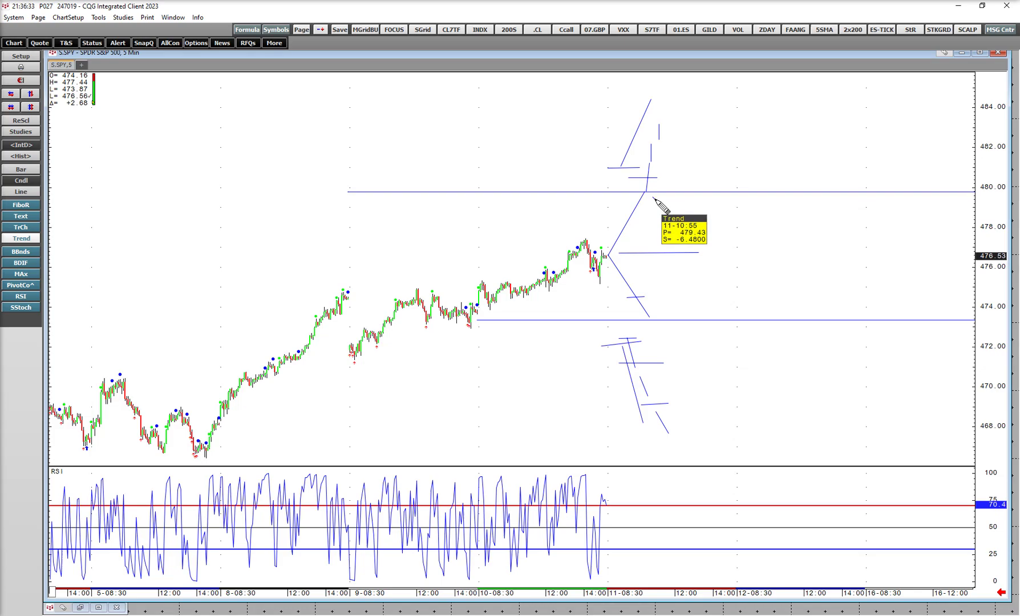
click(670, 251)
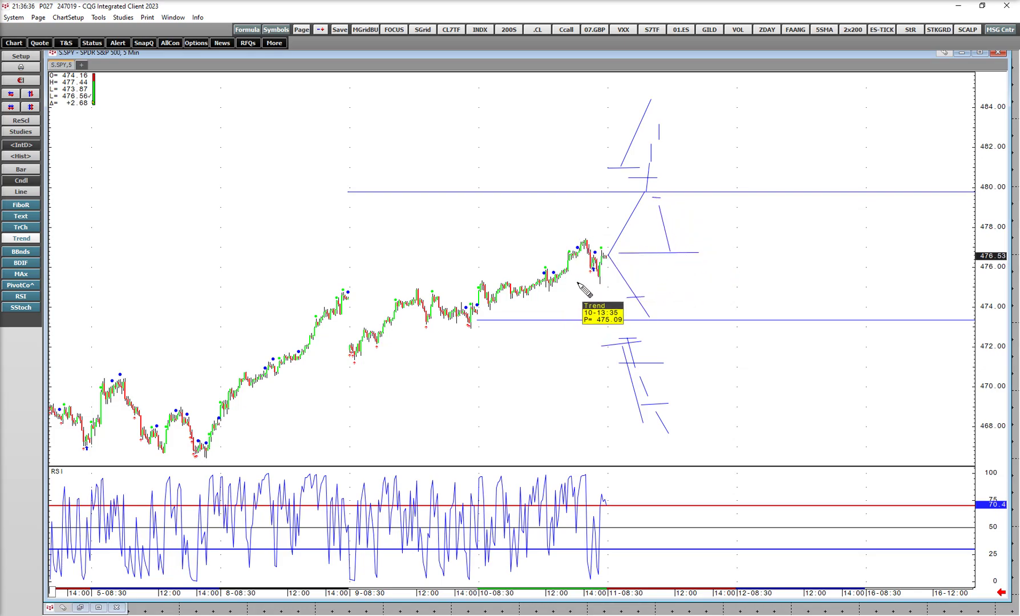
click(609, 262)
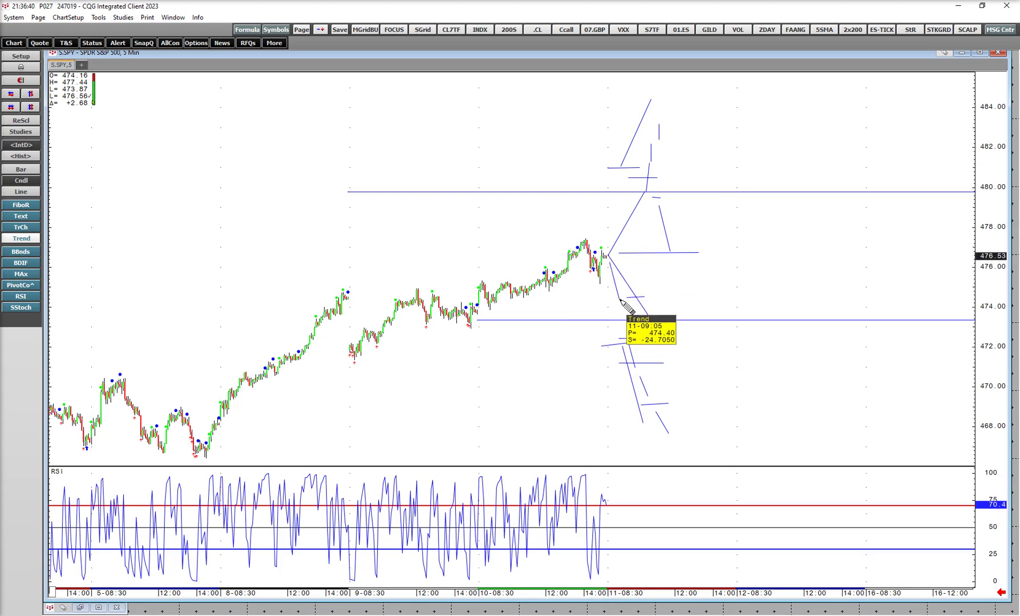
click(624, 313)
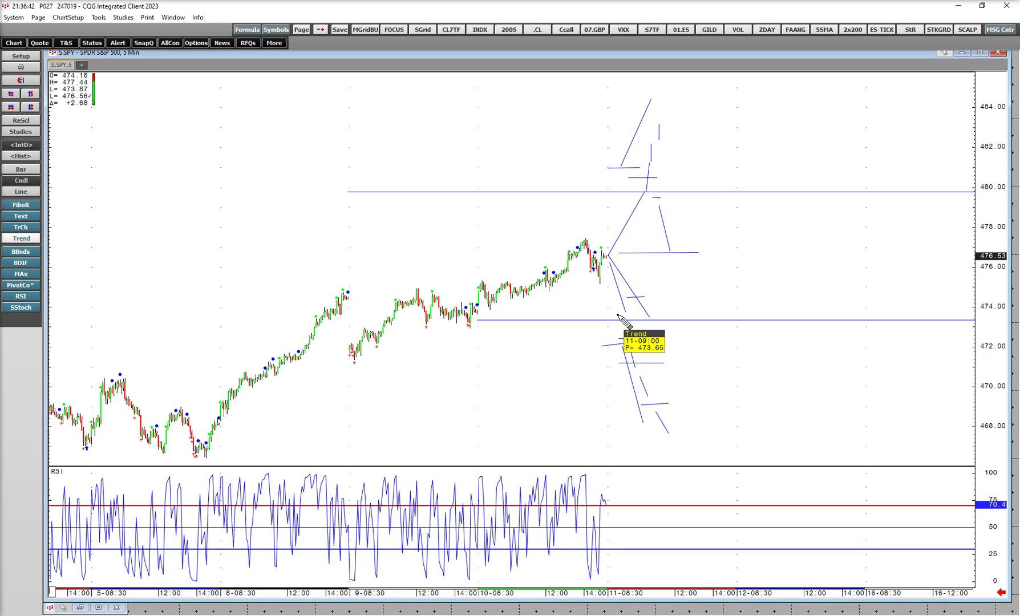
- Add a crossbar near 473.6 and a bounce line carrying back up to about 476.5
click(617, 313)
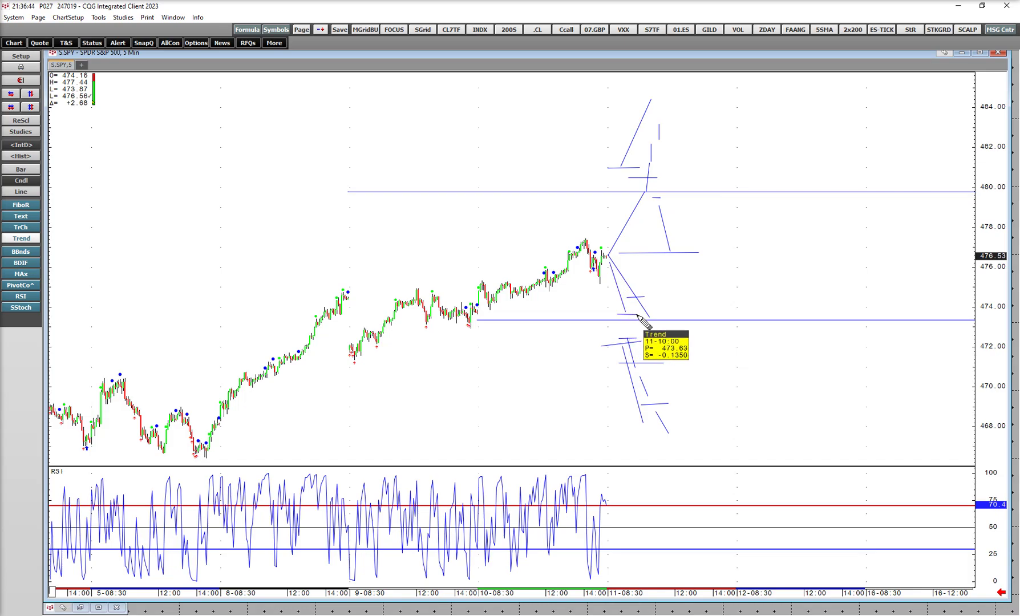
click(636, 314)
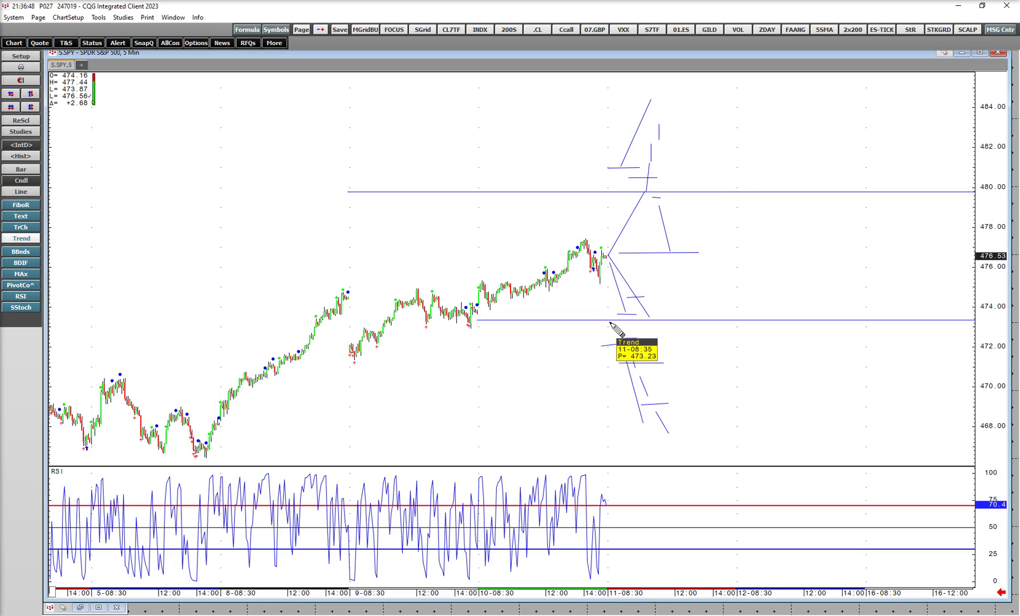
click(611, 323)
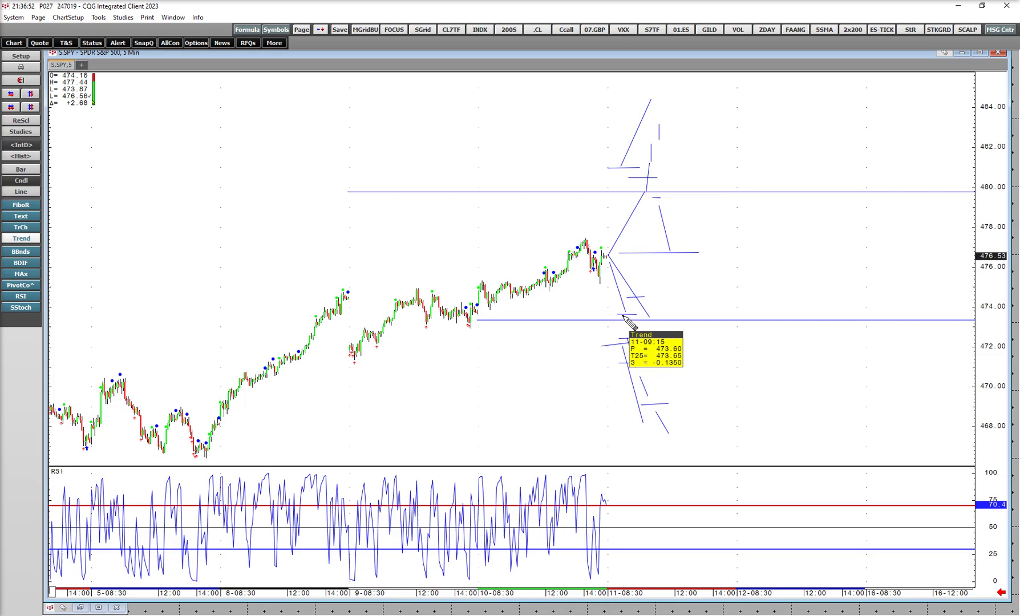
click(626, 313)
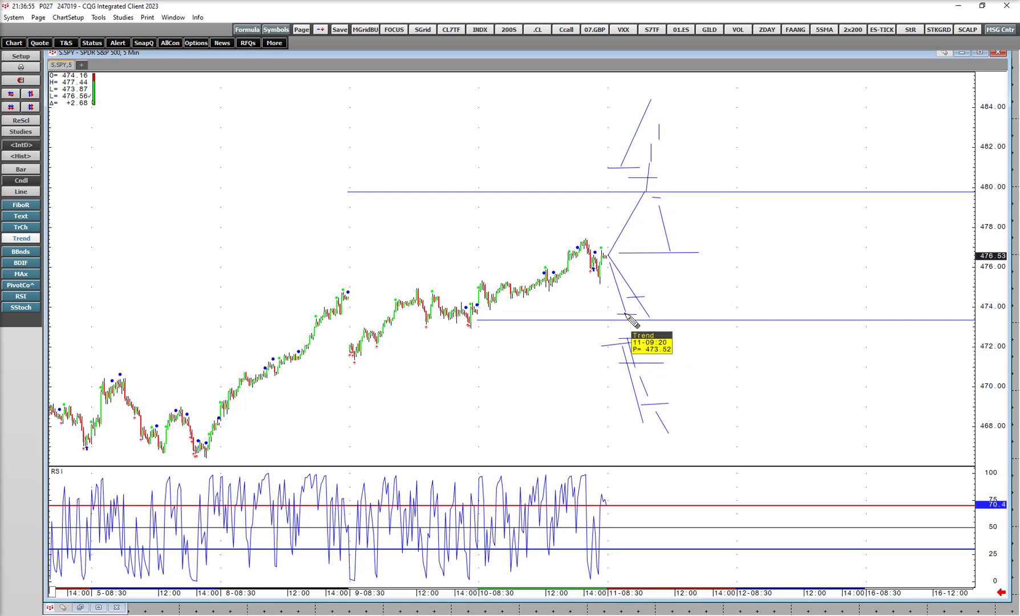
click(610, 257)
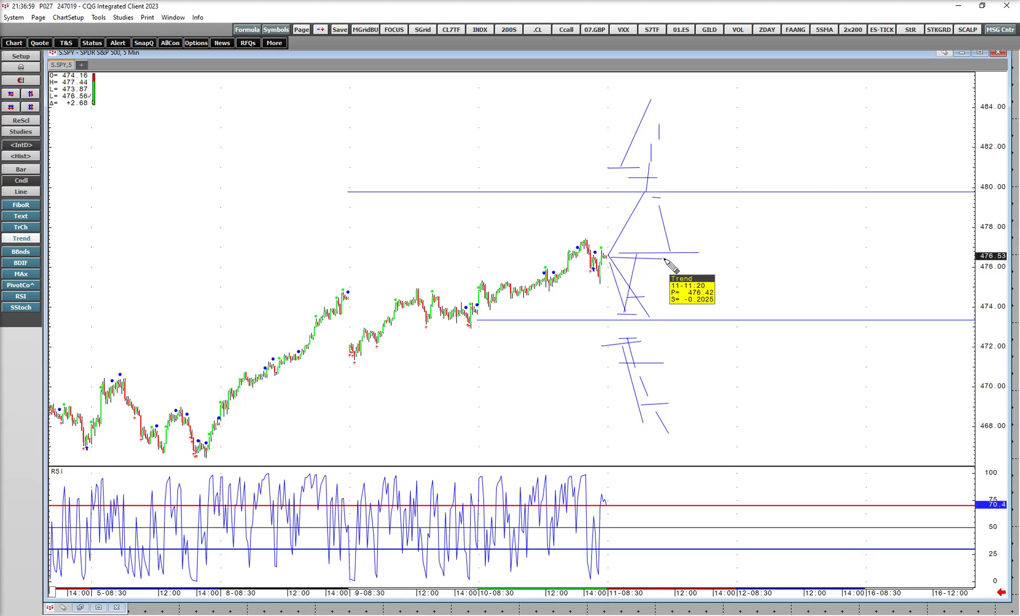
- Finish the flat line near 476.4, then draw another flat line near 476.2
click(671, 258)
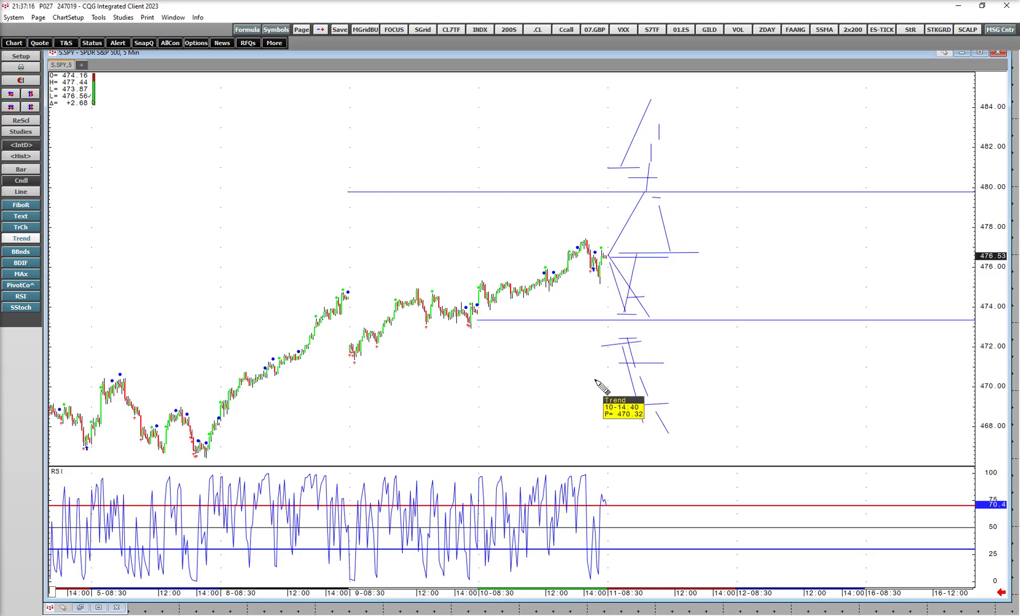
scroll(522, 356, down, 3)
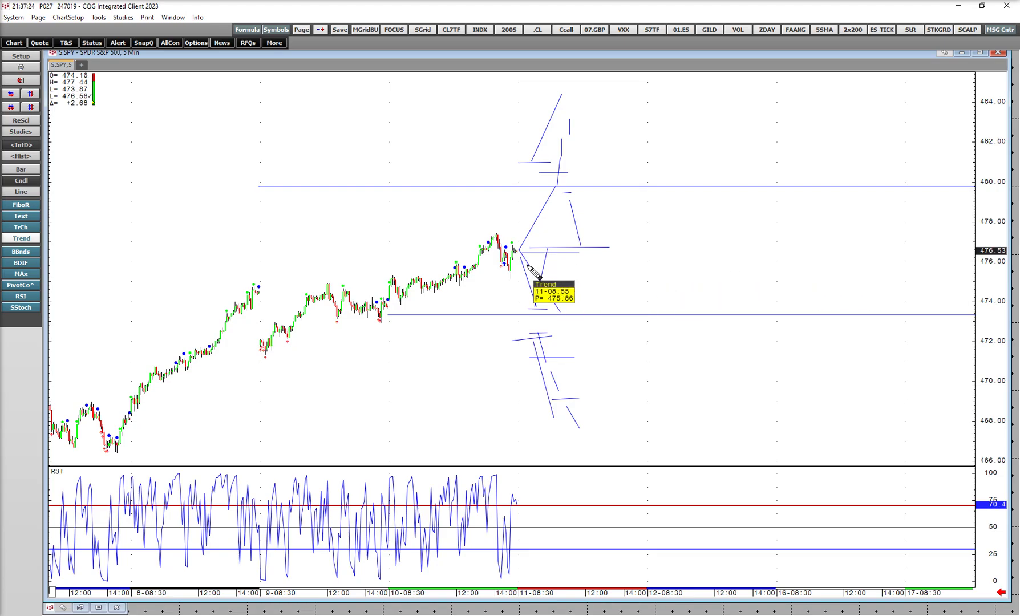
drag(517, 256, 582, 258)
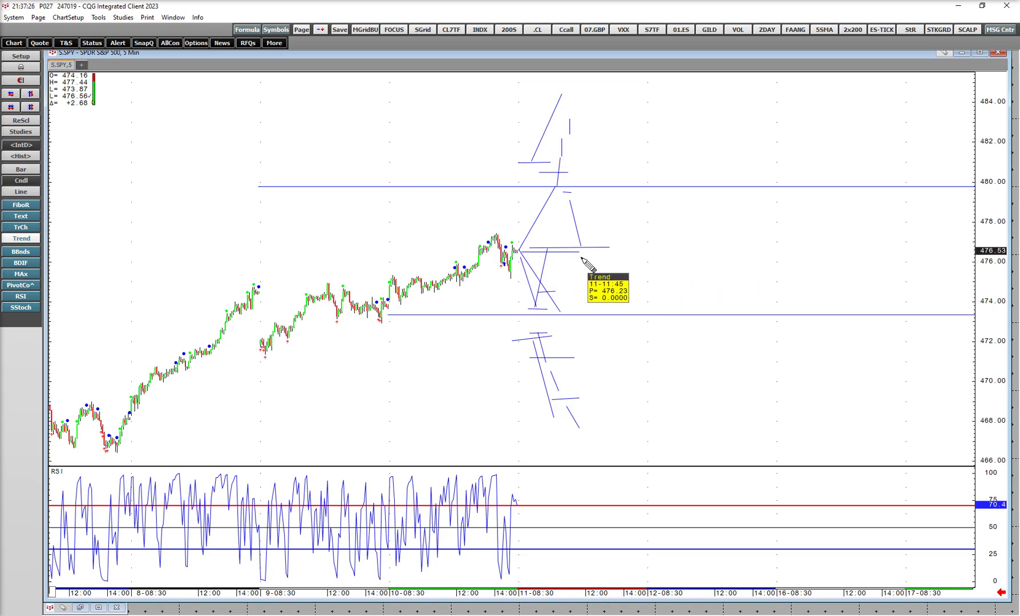